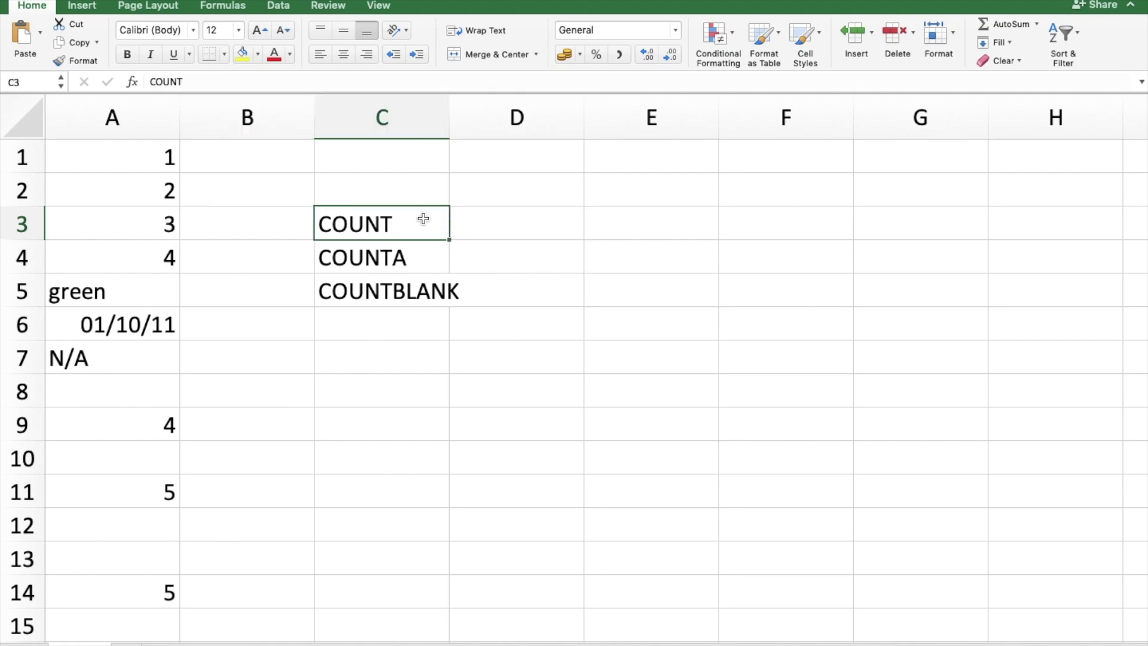
Review the function labels in column C and the mixed entries in A1:A18 (numbers, date, N/A, blanks).
key("Down")
key("Down")
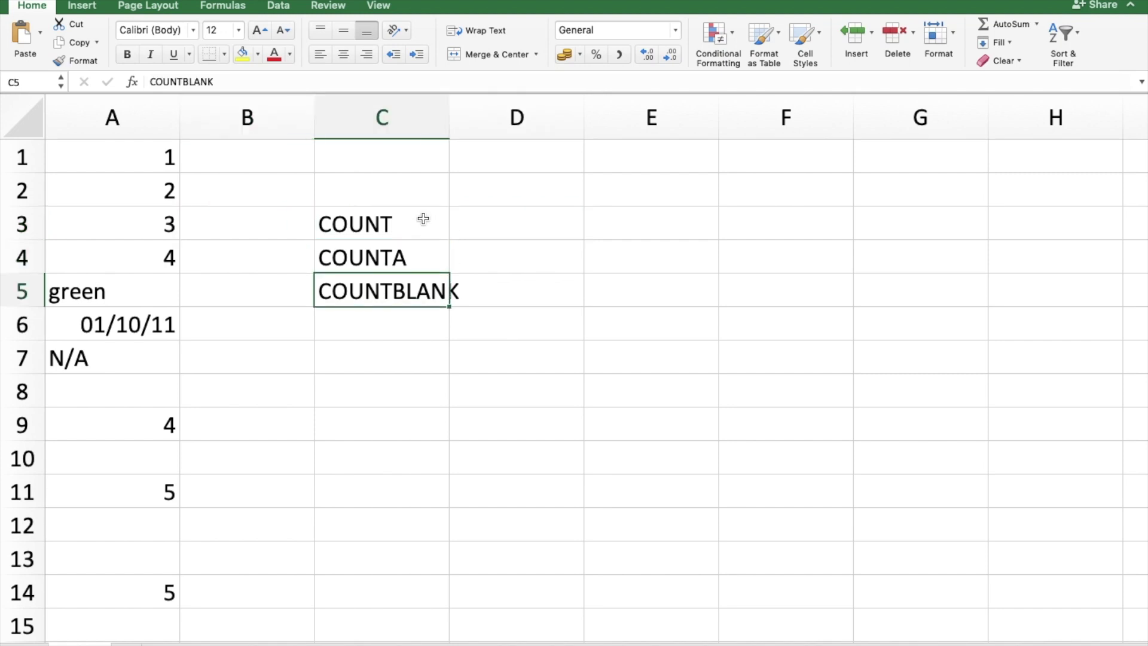
key("Up")
key("Up")
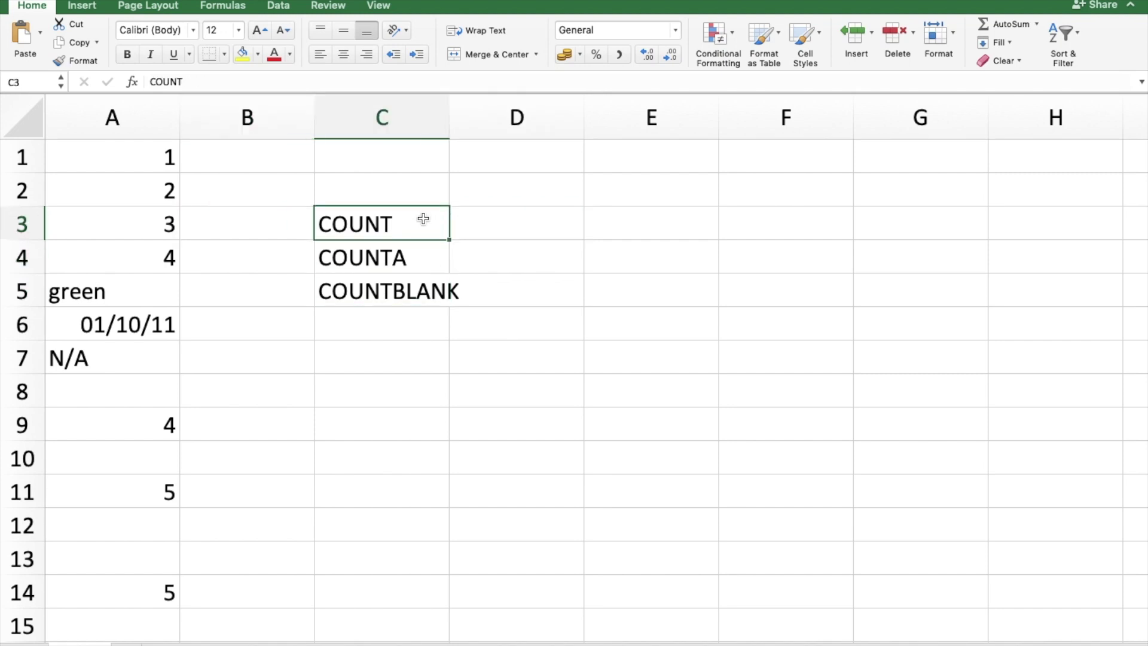
key("Right")
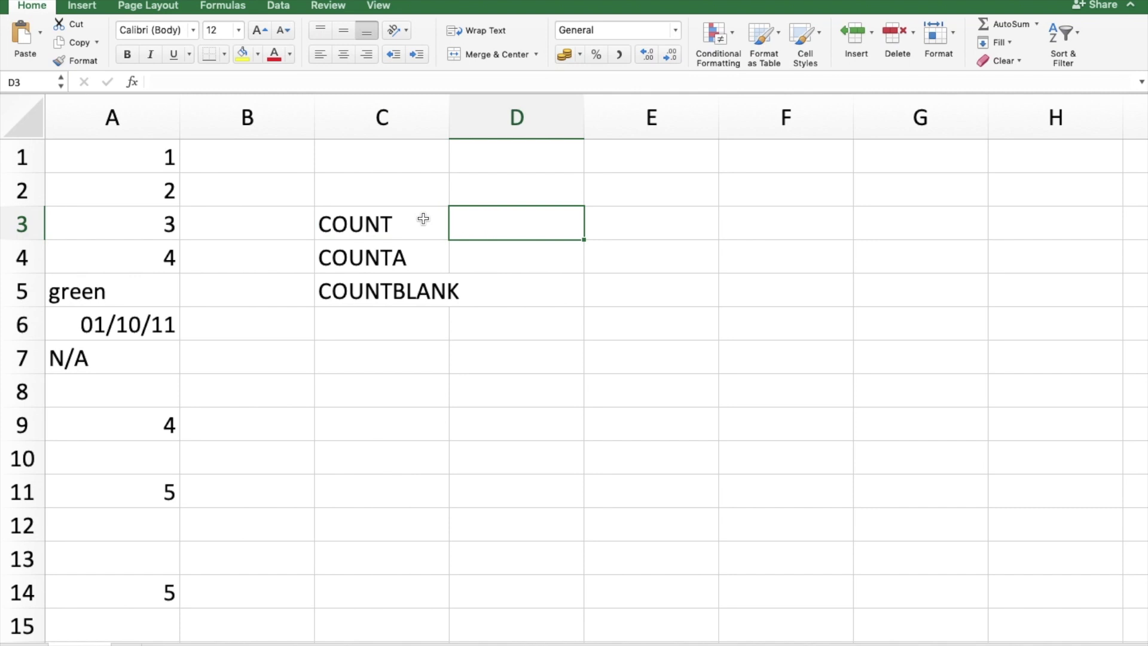
left_click(129, 143)
key("Down")
key("Down")
key("Down")
key("Down")
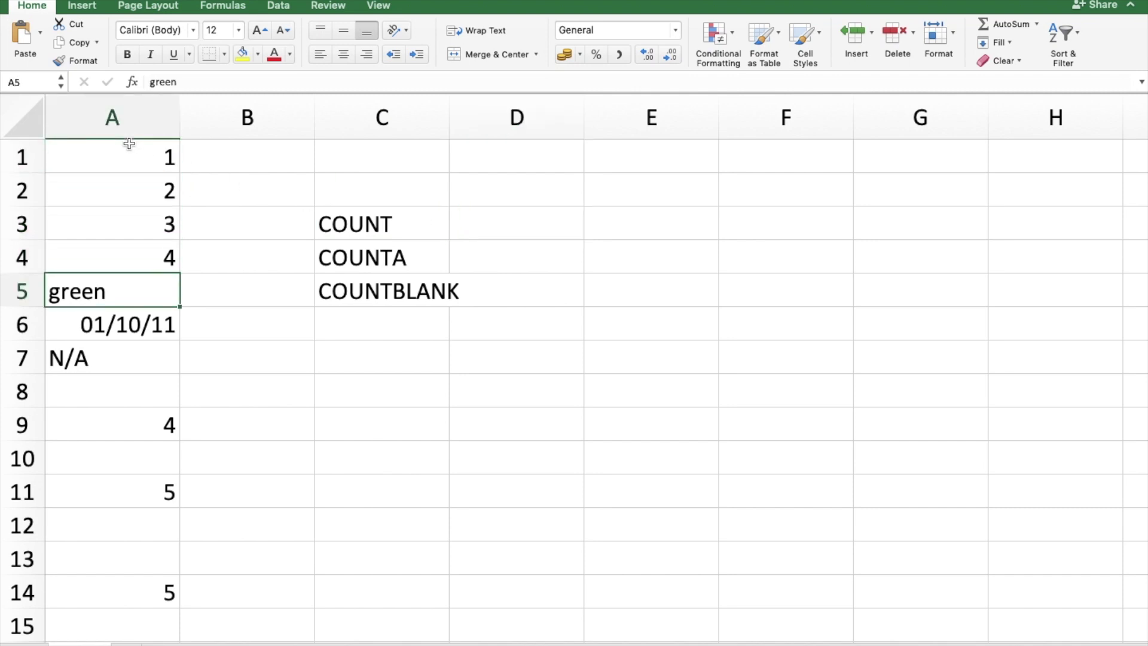
key("Up")
key("Up")
key("Up")
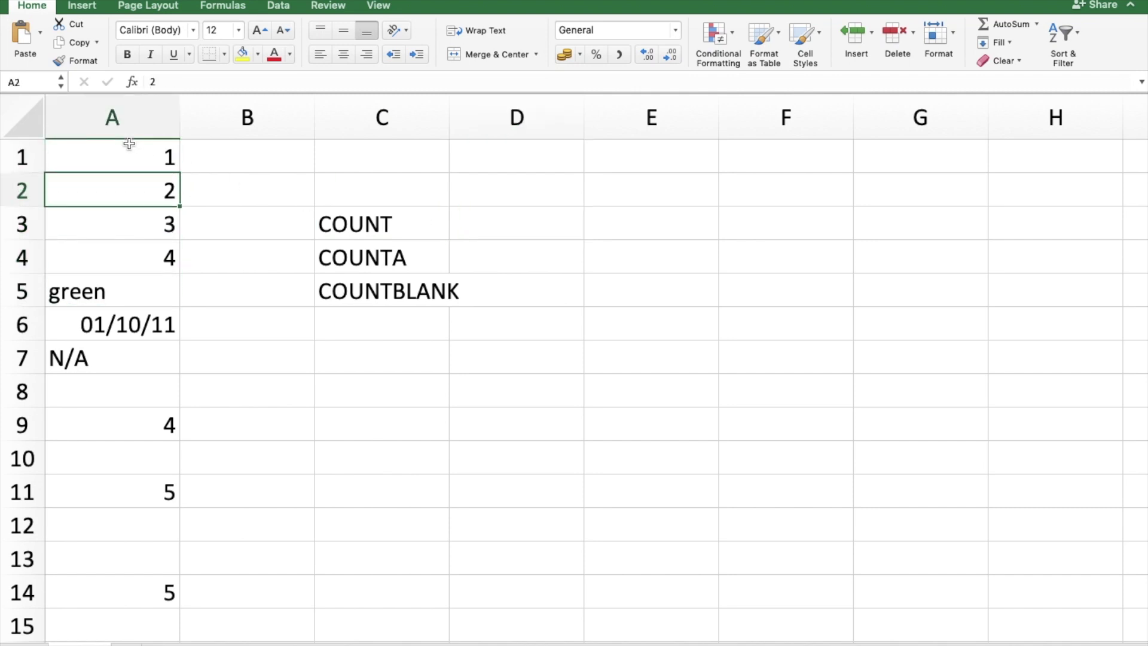
key("Up")
key("Down")
key("Down")
key("Down")
key("Down")
key("Down")
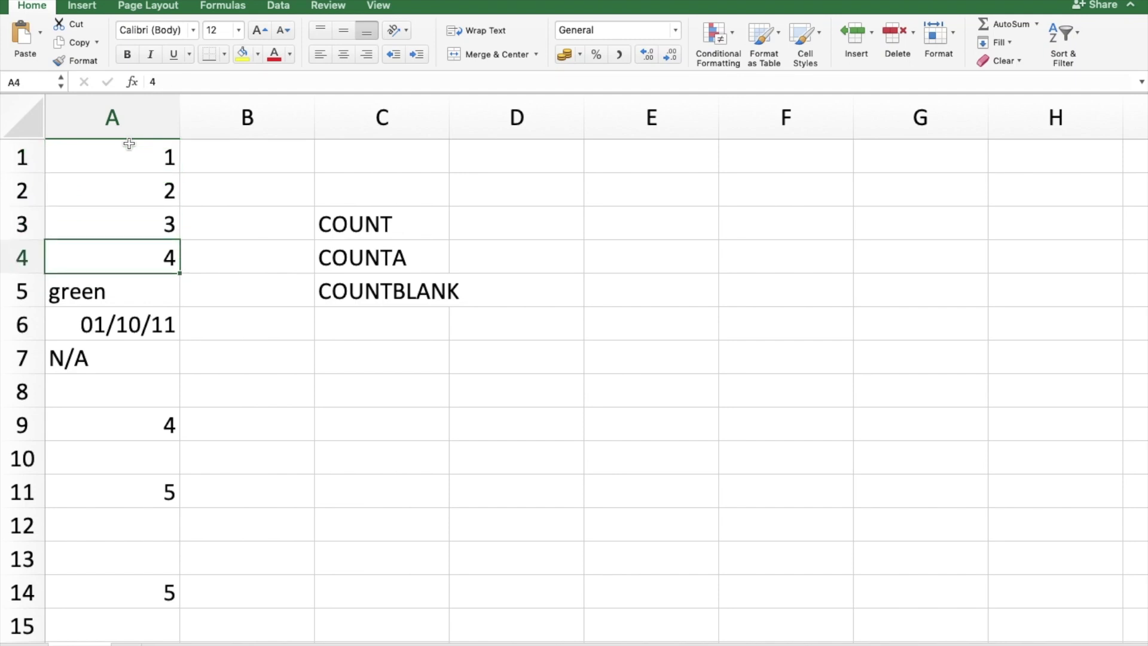
key("Down")
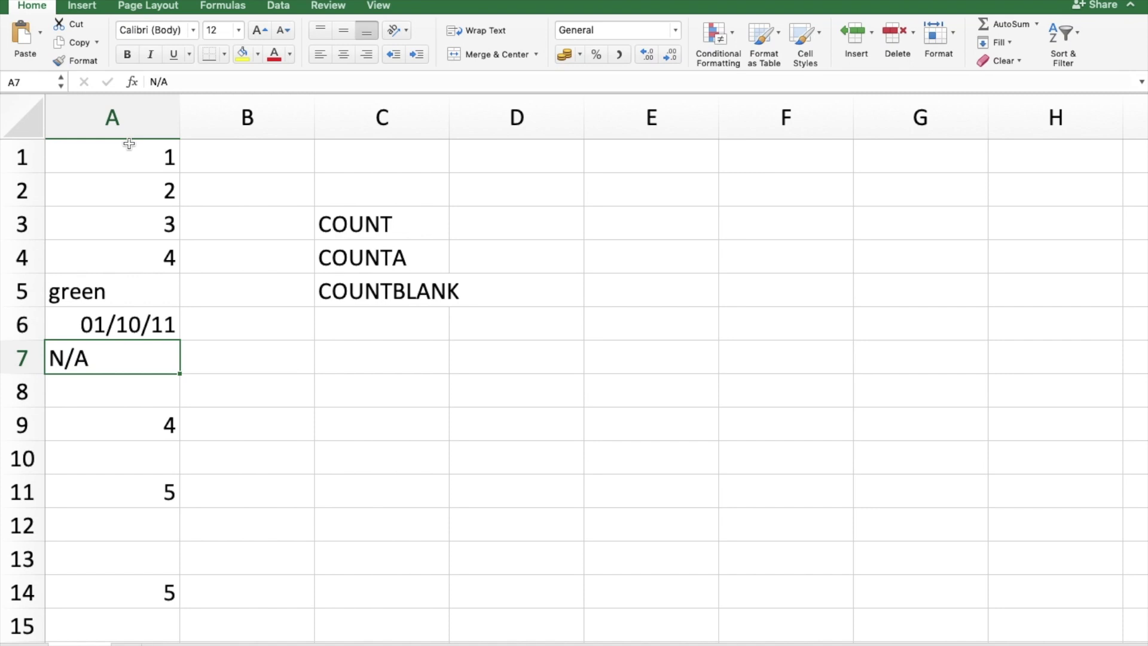
key("Down")
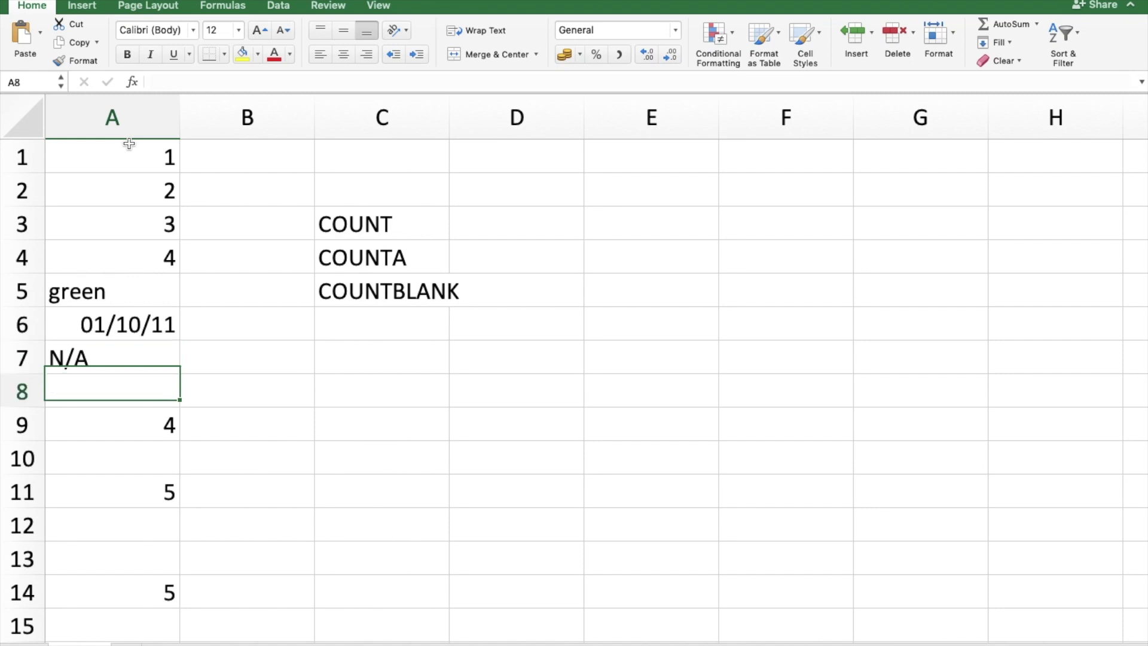
key("Down")
key("Up")
key("Down")
key("Down")
key("Down")
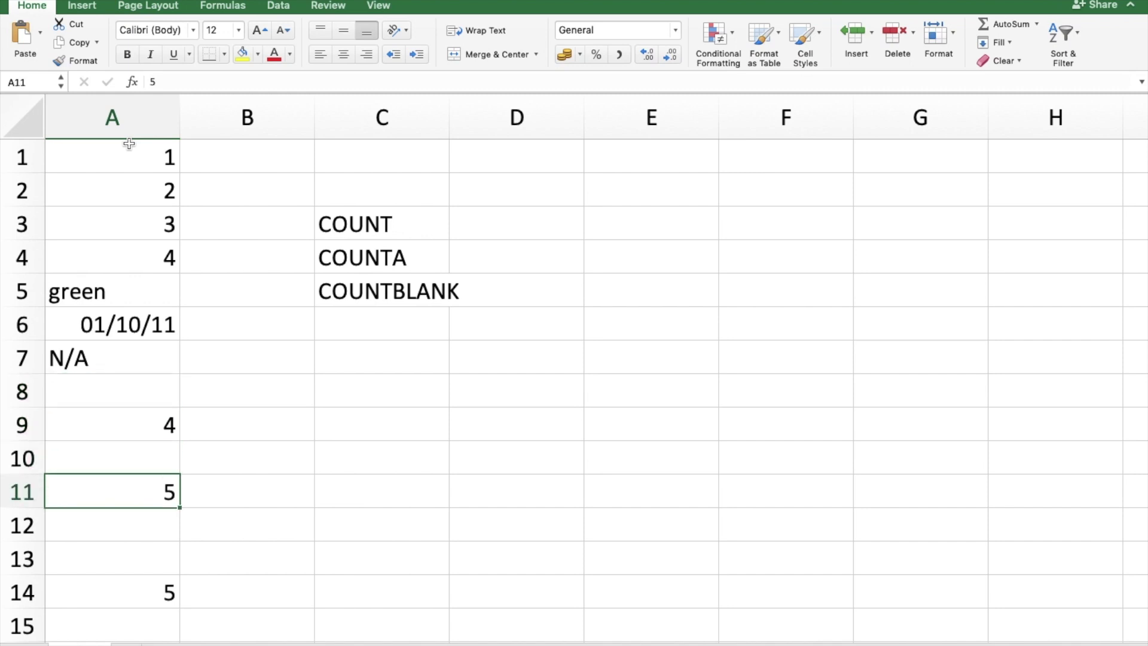
key("Down")
key("Down")
key("Down")
key("Down")
key("Down")
key("Down")
key("Down")
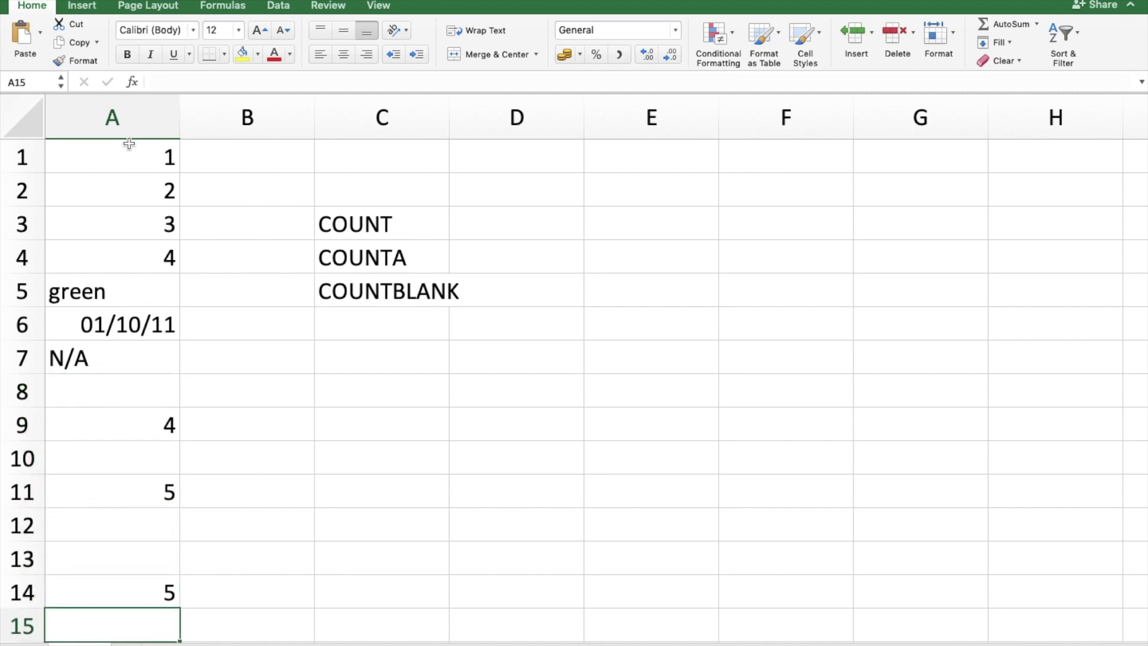
Enter =COUNT(A1:A18) in D3 so it returns 8.
type("=")
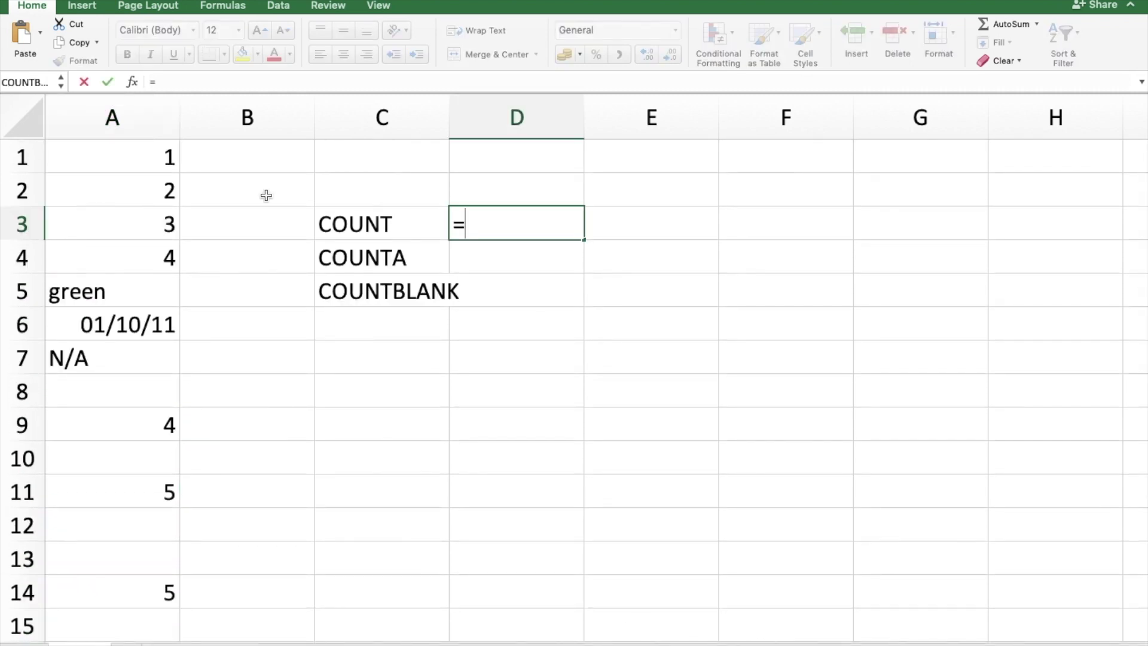
type("count")
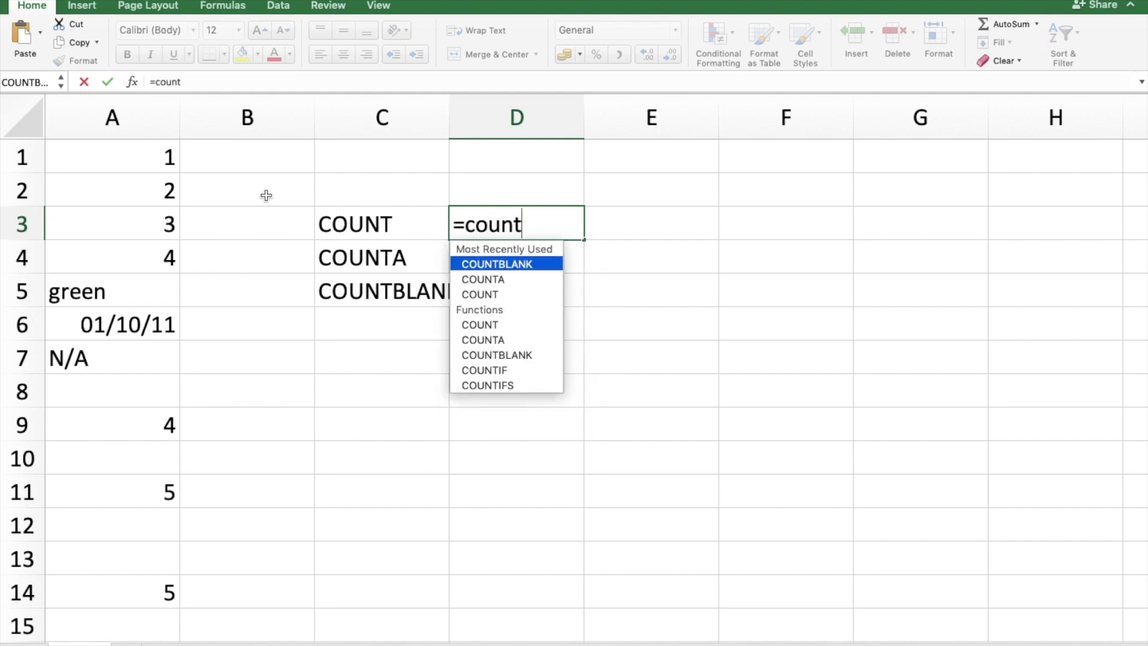
type("(")
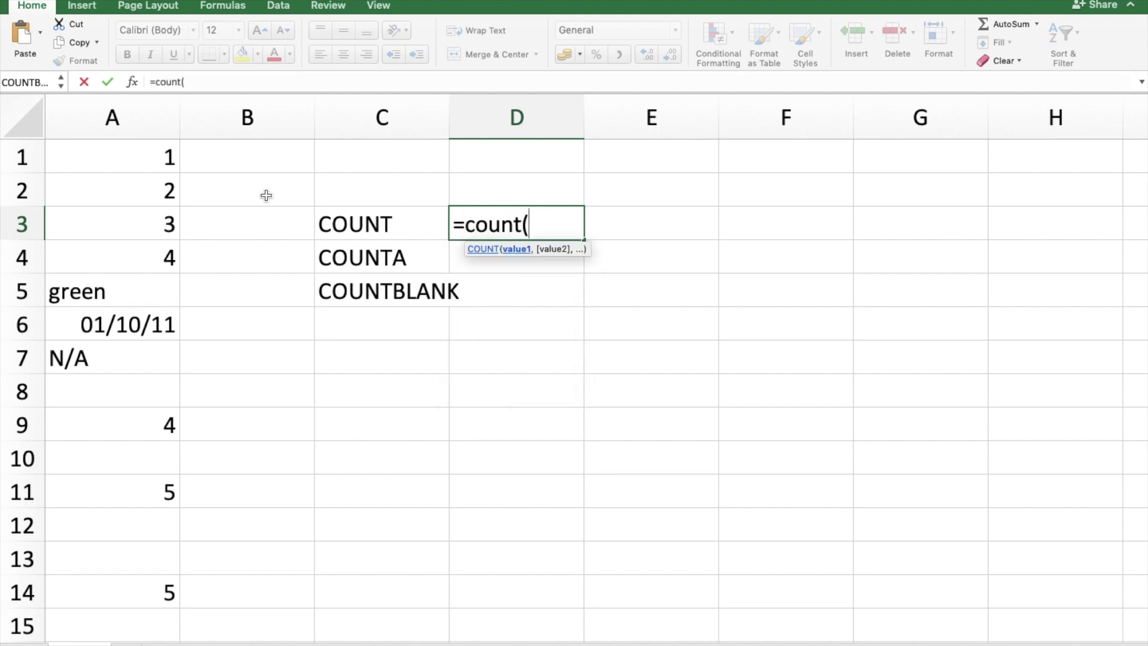
left_click(81, 146)
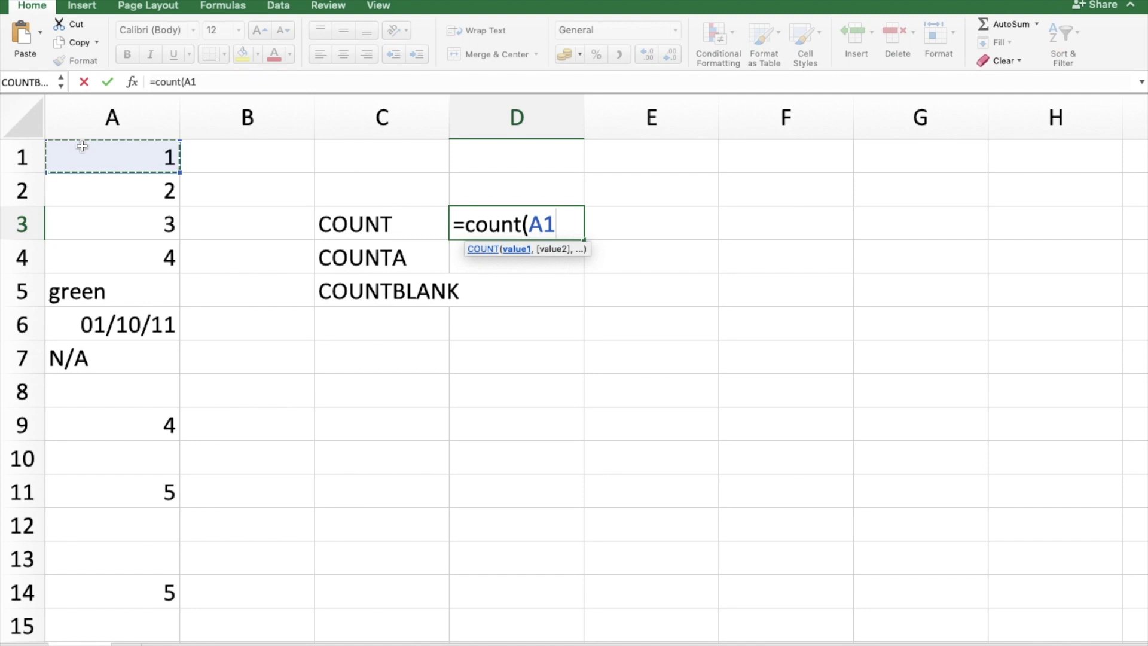
key("shift+Down")
key("shift+Down")
key("shift+Down")
key("shift+Down")
key("shift+Down")
key("shift+Down")
key("shift+Down")
key("shift+Down")
key("shift+Down")
key("shift+Down")
key("shift+Down")
key("shift+Down")
key("shift+Down")
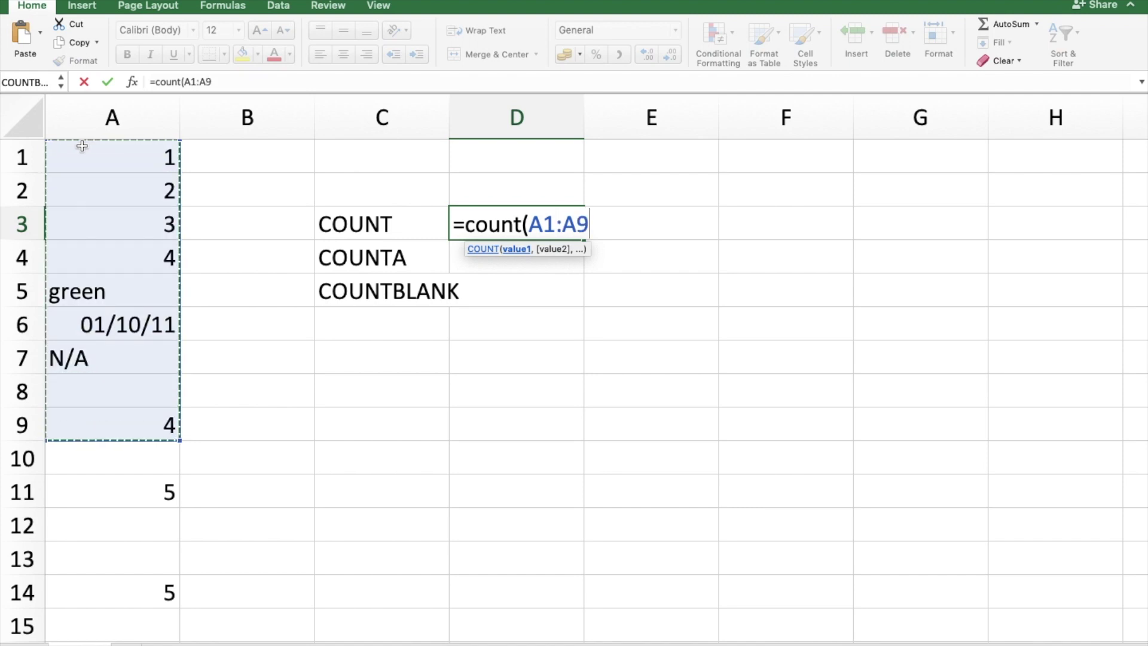
key("shift+Down")
key("shift+Down")
key("shift+Down")
key("shift+Down")
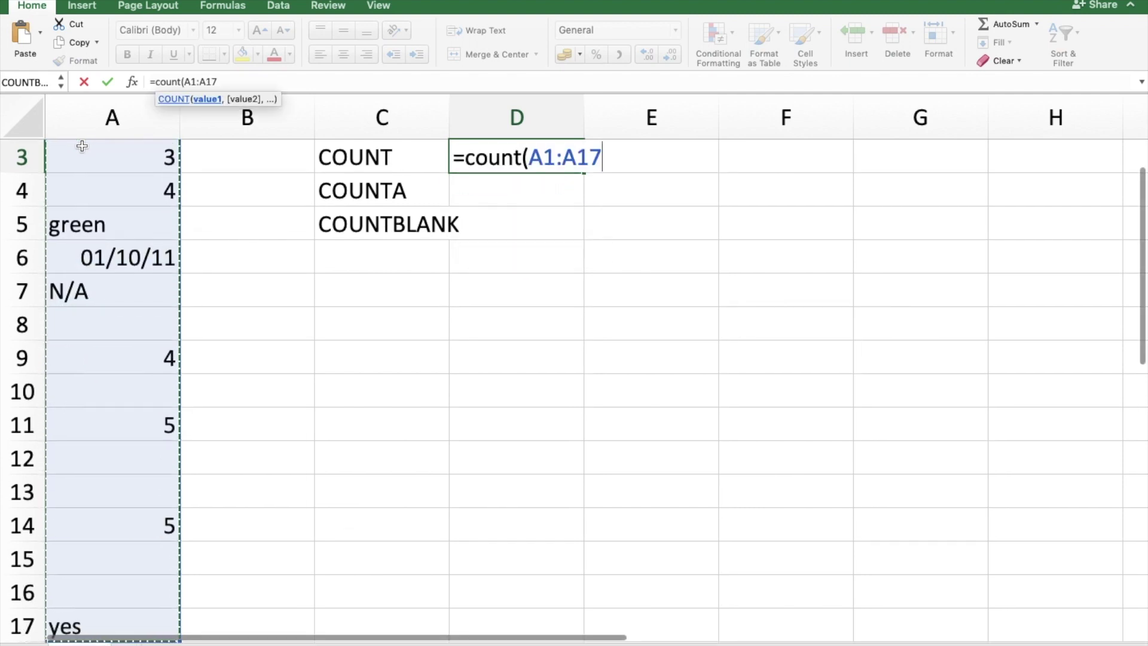
key("shift+Down")
key("shift+Down")
key("shift+Up")
key("shift+Up")
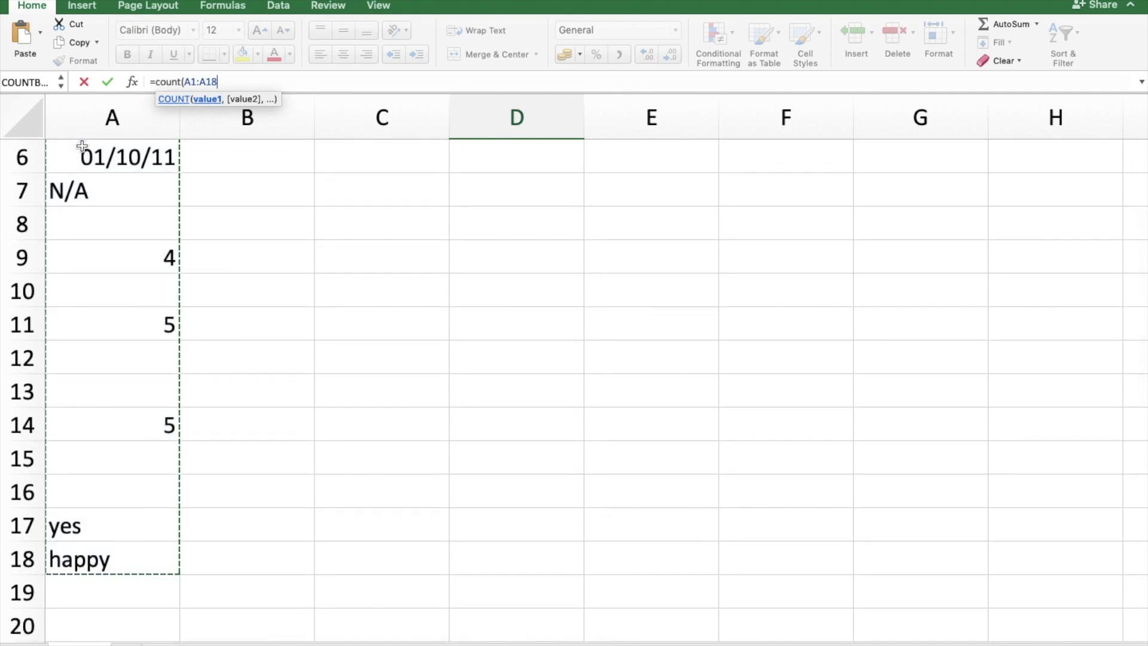
type(")")
key("Return")
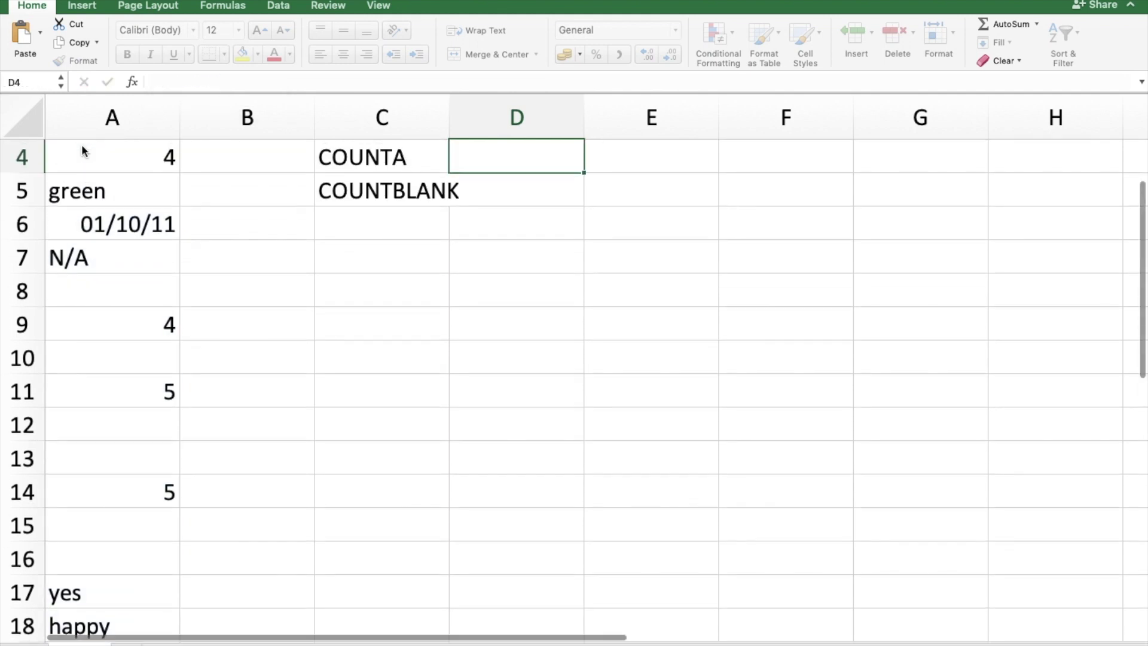
key("Up")
key("Up")
key("Down")
key("Down")
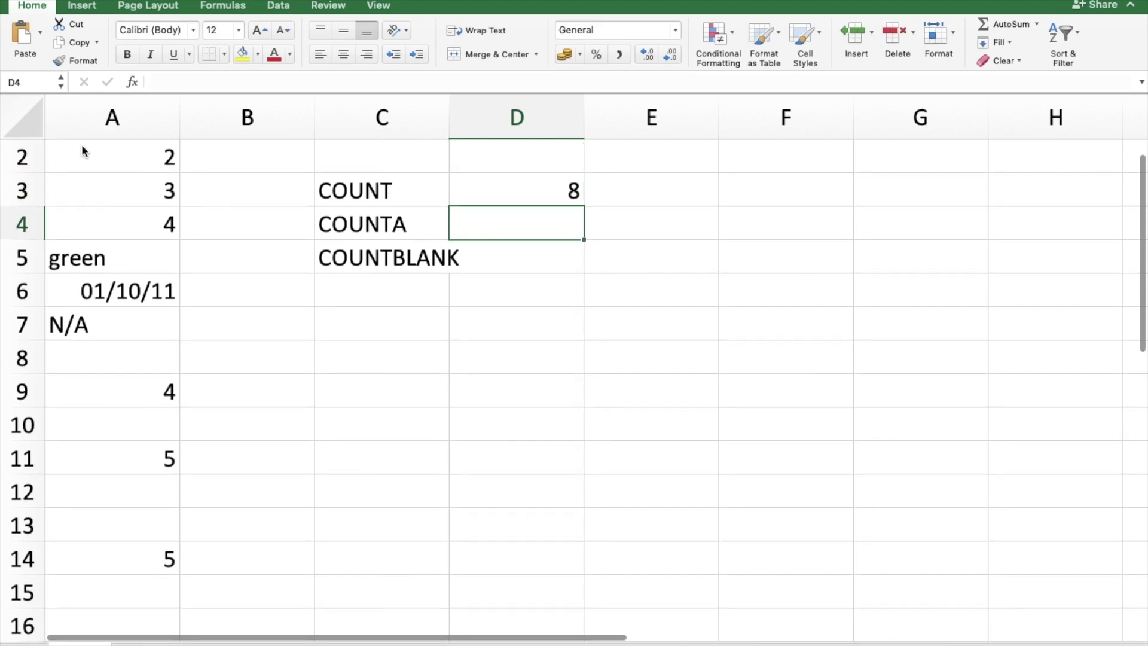
key("Up")
key("Down")
key("Up")
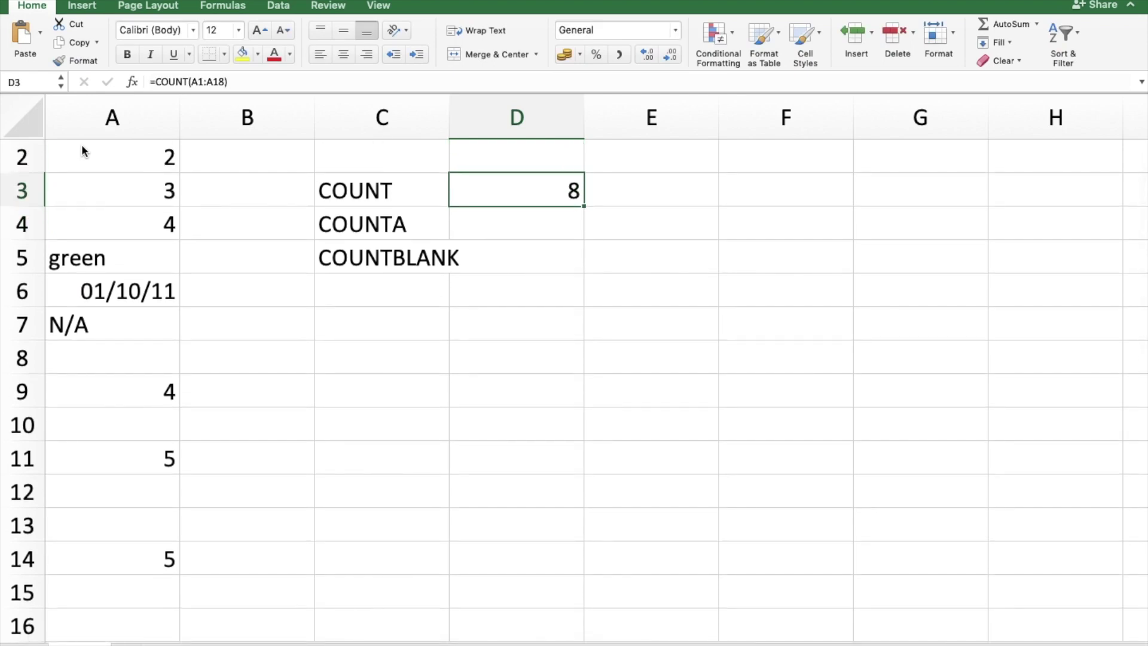
key("Down")
Enter =COUNTA(A2:A18) in D4, giving 11.
type("=coun")
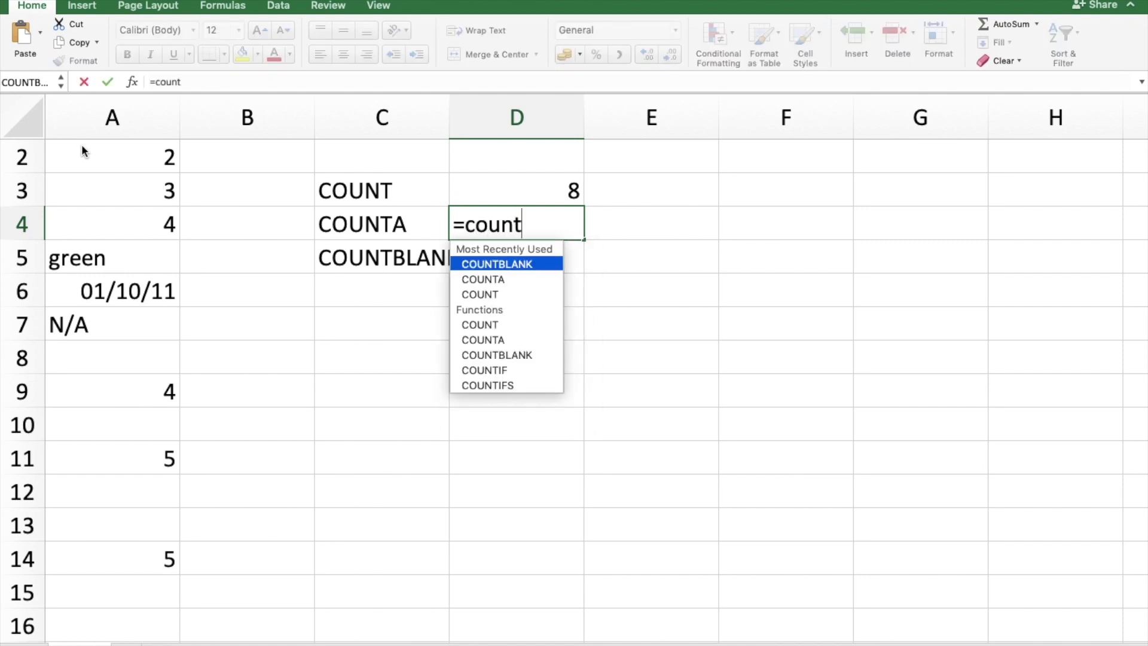
type("ta(")
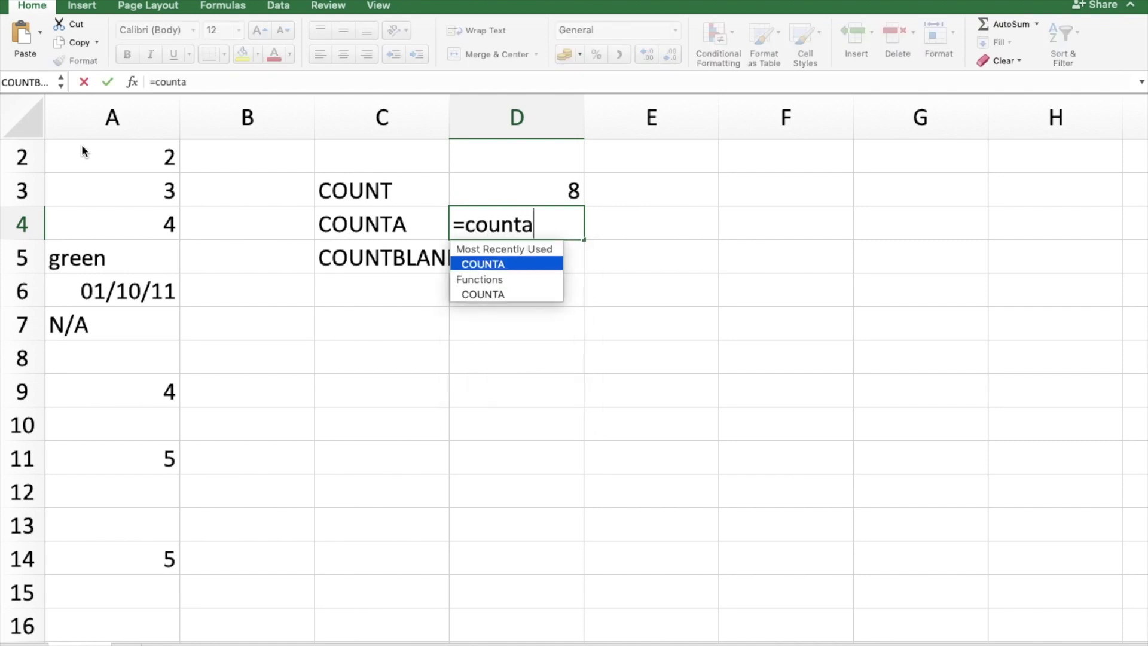
left_click(79, 150)
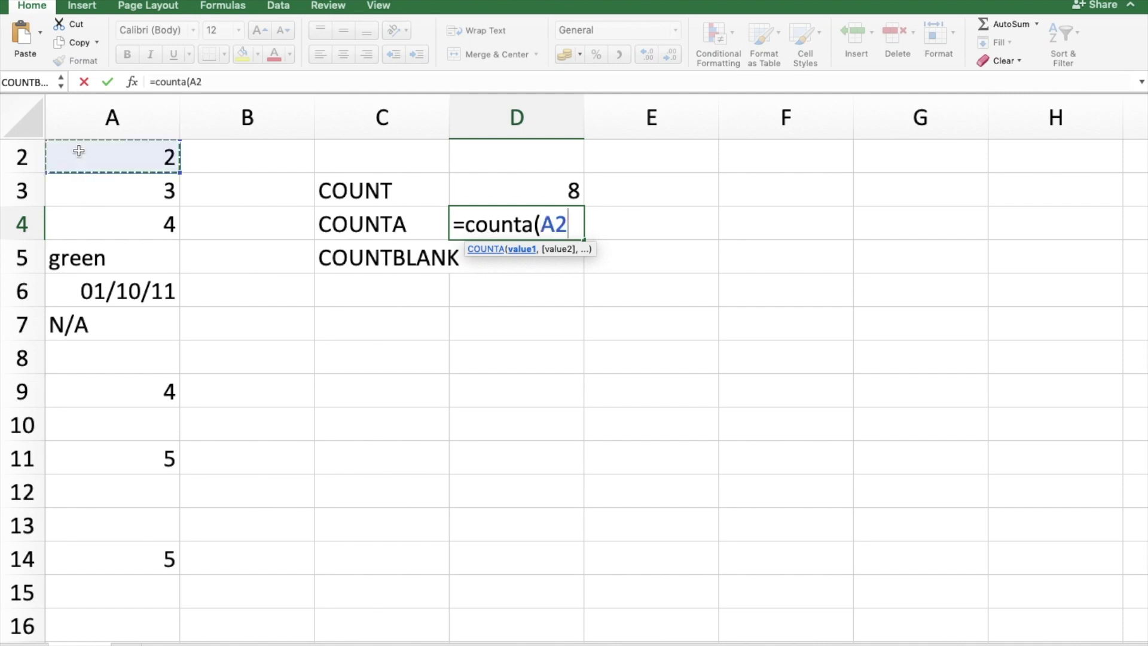
key("shift+Down")
key("shift+Down")
key("shift+Down")
key("shift+Down")
key("shift+Down")
key("shift+Down")
key("shift+Down")
key("shift+Down")
key("shift+Down")
key("shift+Down")
key("shift+Down")
key("shift+Down")
key("shift+Down")
key("shift+Down")
key("shift+Down")
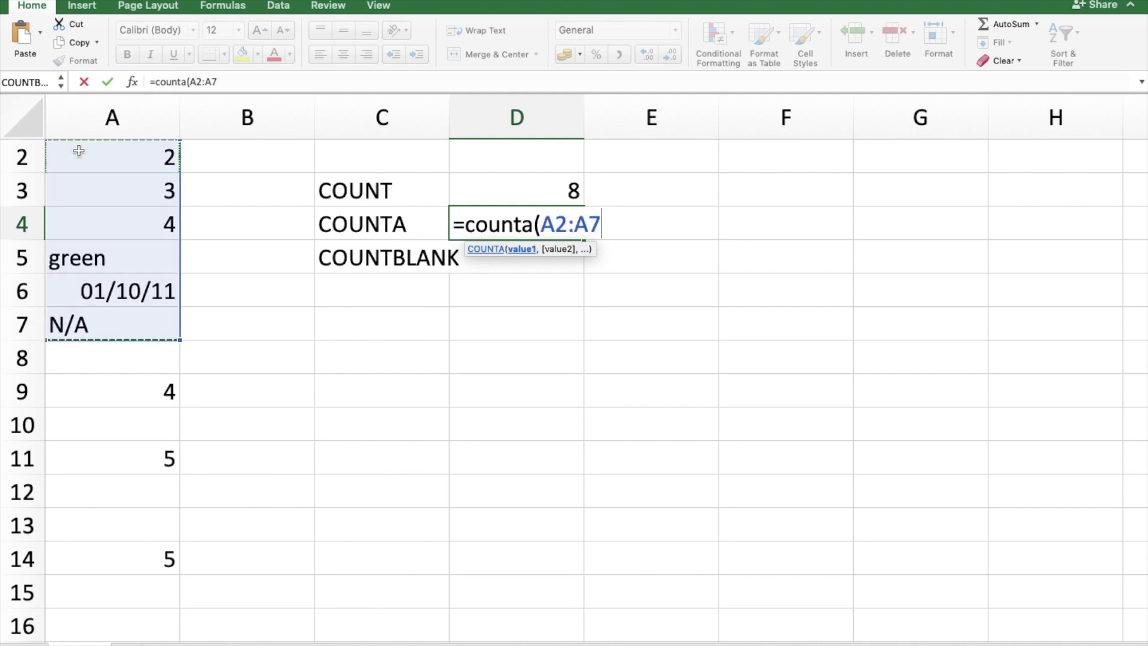
key("shift+Down")
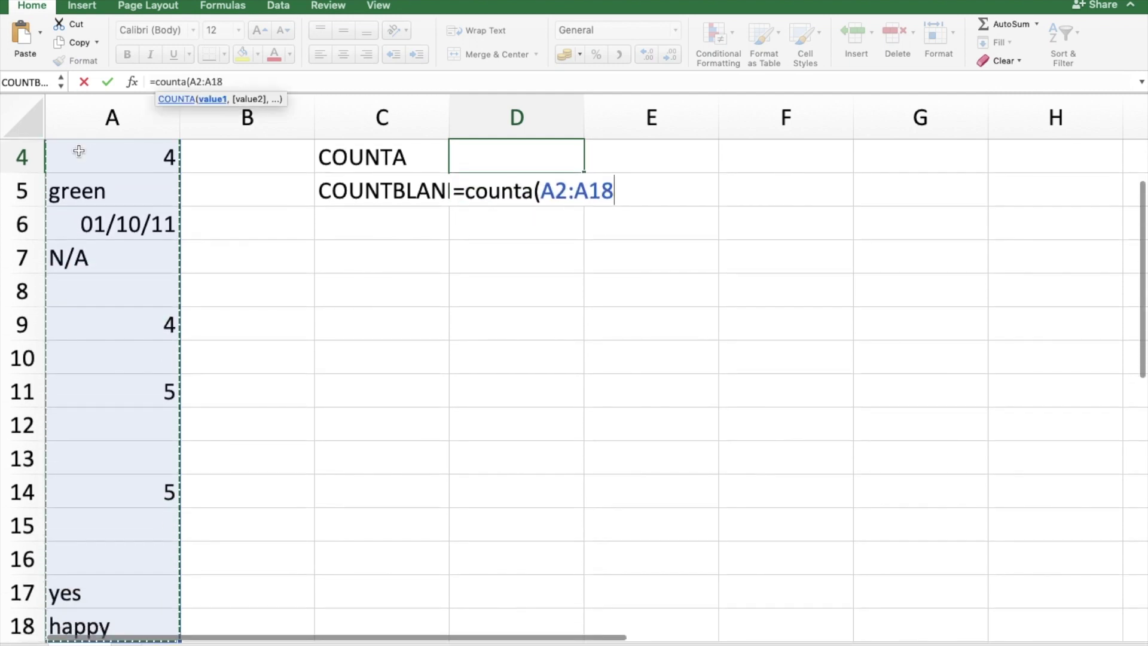
key("shift+Down")
key("shift+Up")
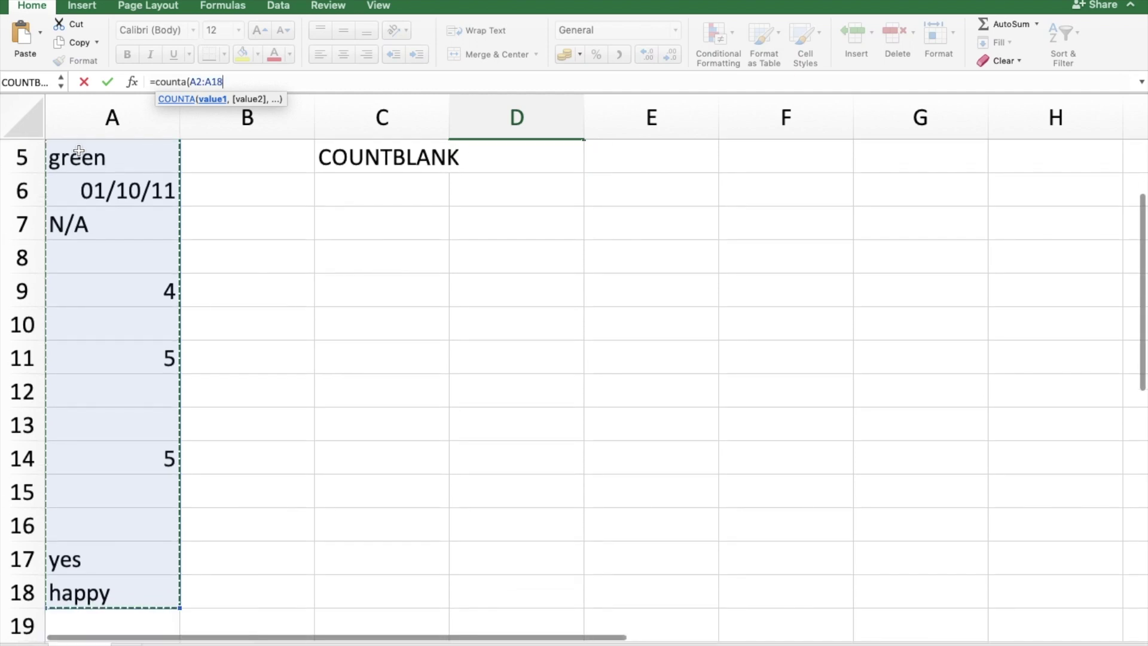
type(")")
key("Escape")
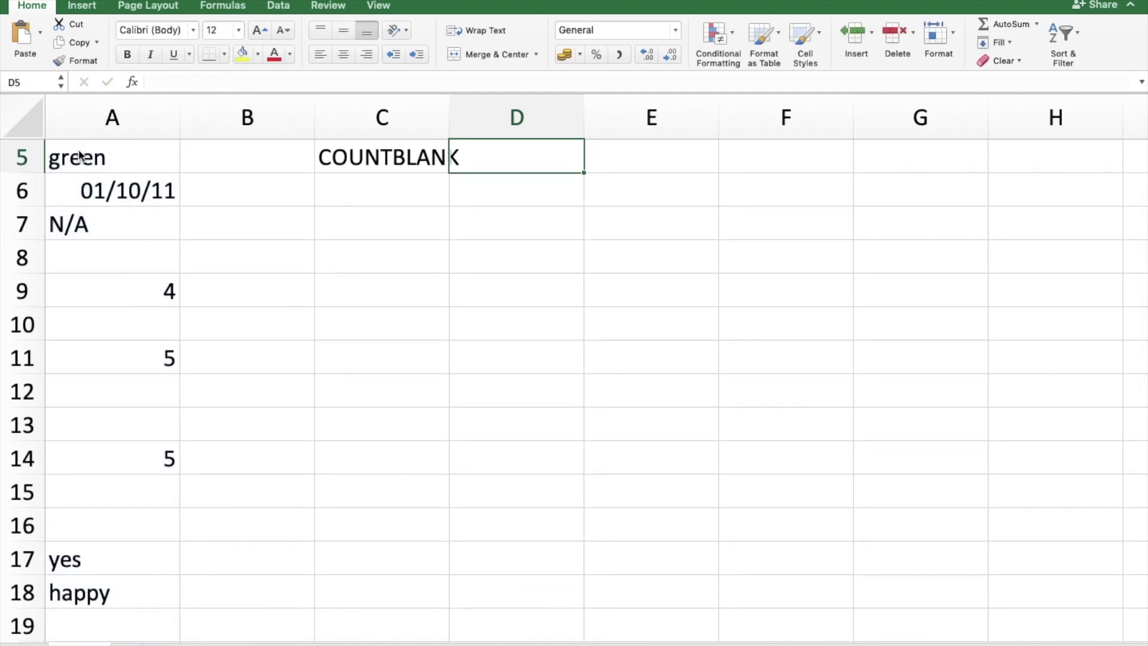
Enter =COUNTBLANK(A1:A18) in D5 via AutoComplete, returning 6.
type("=co")
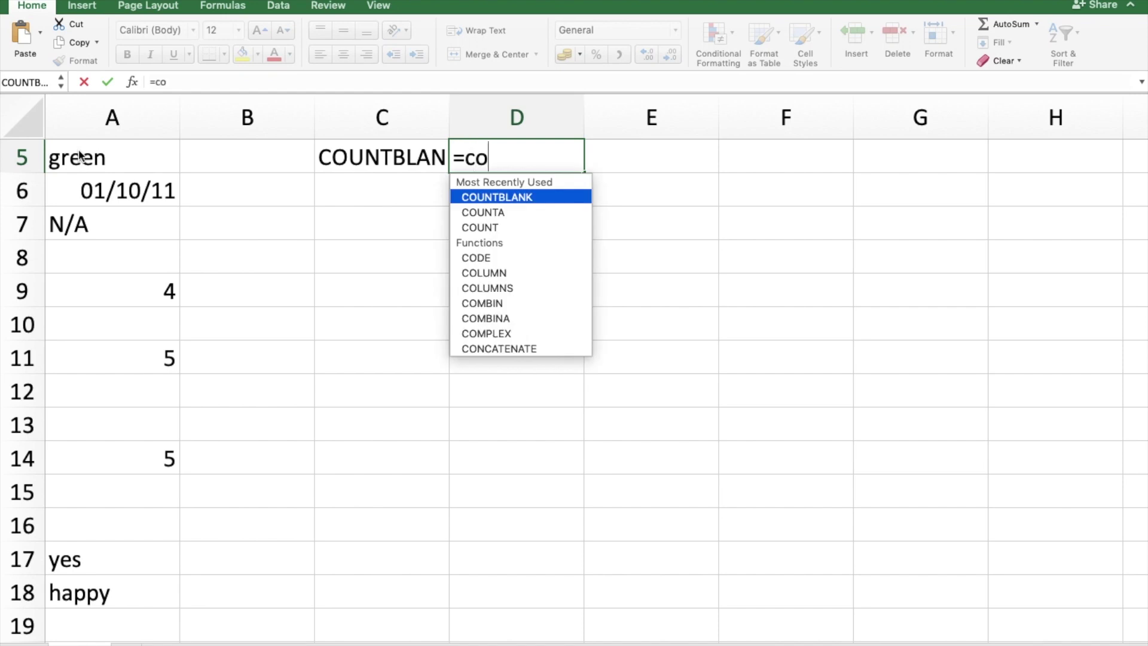
key("Tab")
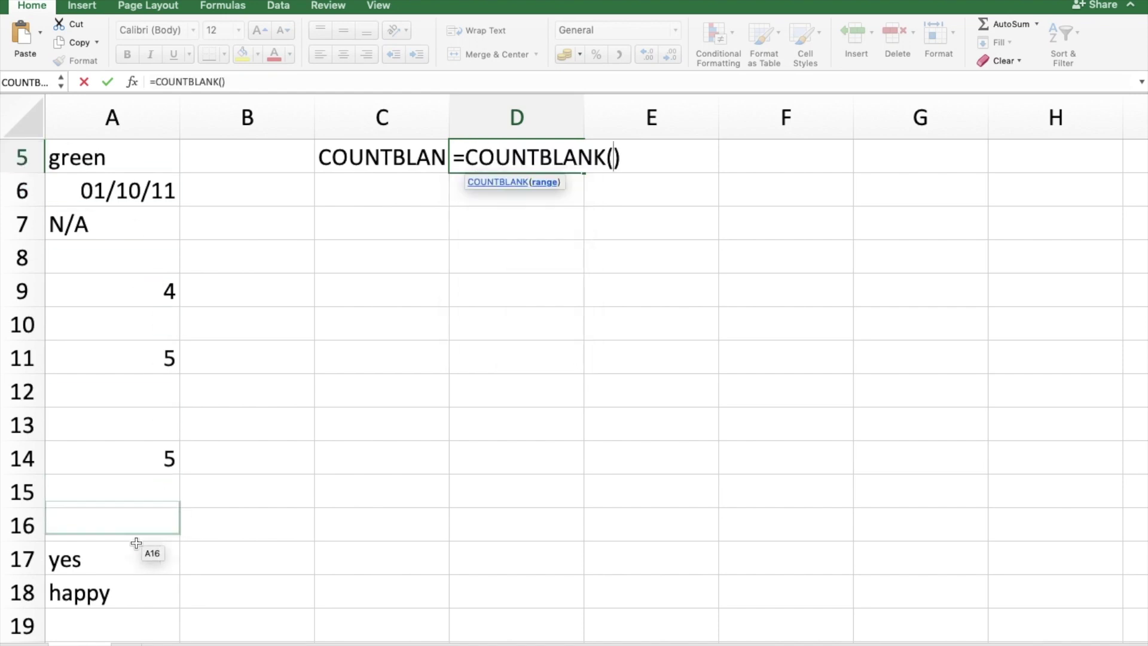
left_click(128, 589)
key("shift+Up")
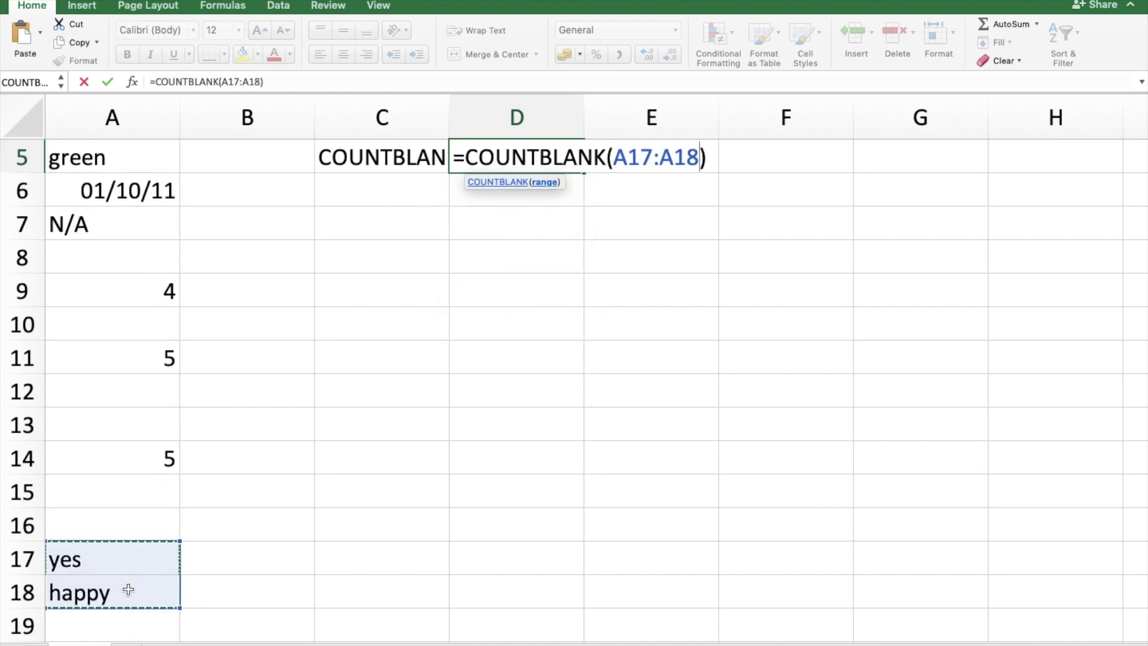
key("shift+Up")
key("shift+Up")
key("shift+Up")
key("shift+Up")
key("shift+Up")
key("shift+Up")
key("shift+Up")
key("shift+Up")
key("shift+Up")
key("shift+Up")
key("shift+Up")
key("shift+Up")
key("shift+Up")
key("shift+Up")
key("shift+Up")
key("shift+Up")
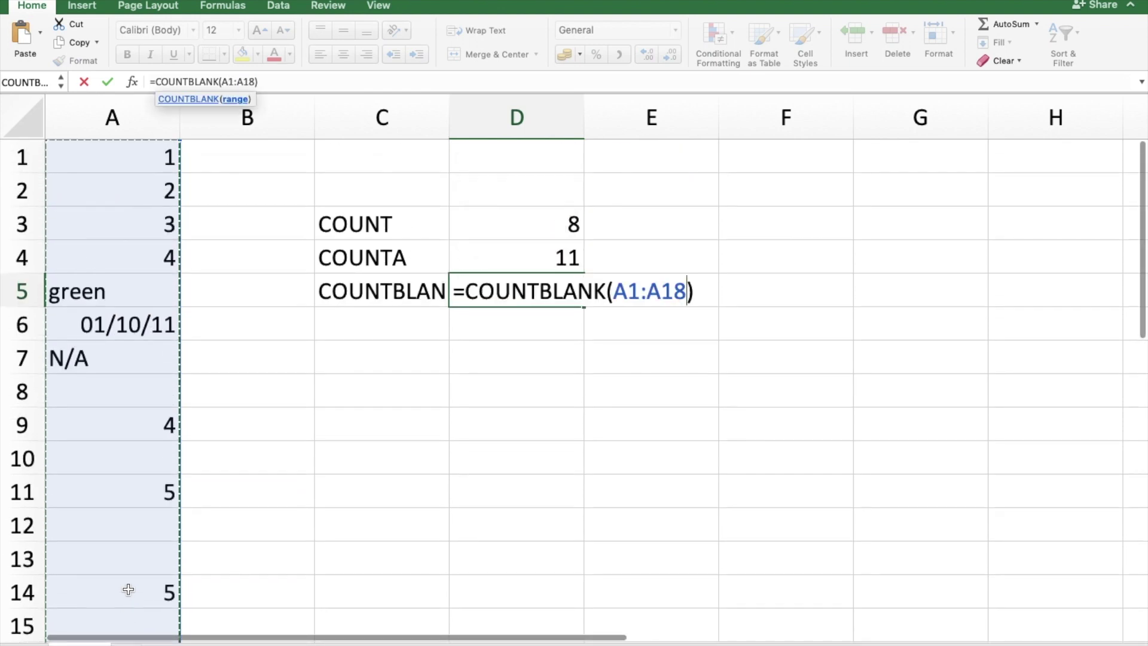
key("Return")
key("Up")
key("Up")
key("Up")
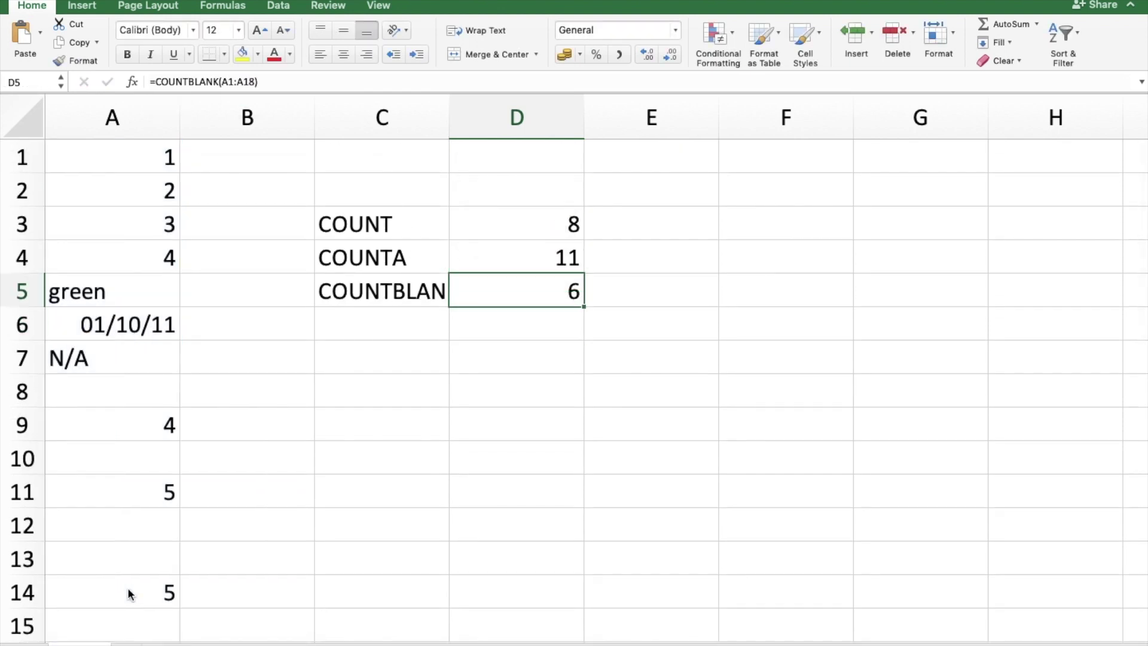
key("Left")
key("Right")
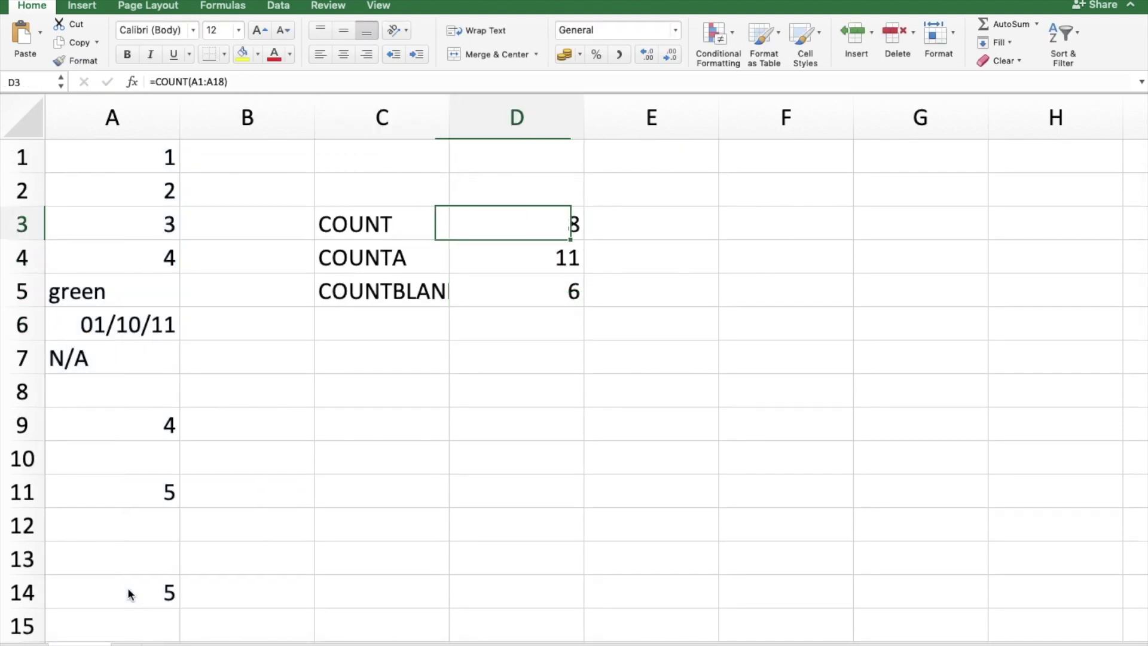
key("Right")
key("Left")
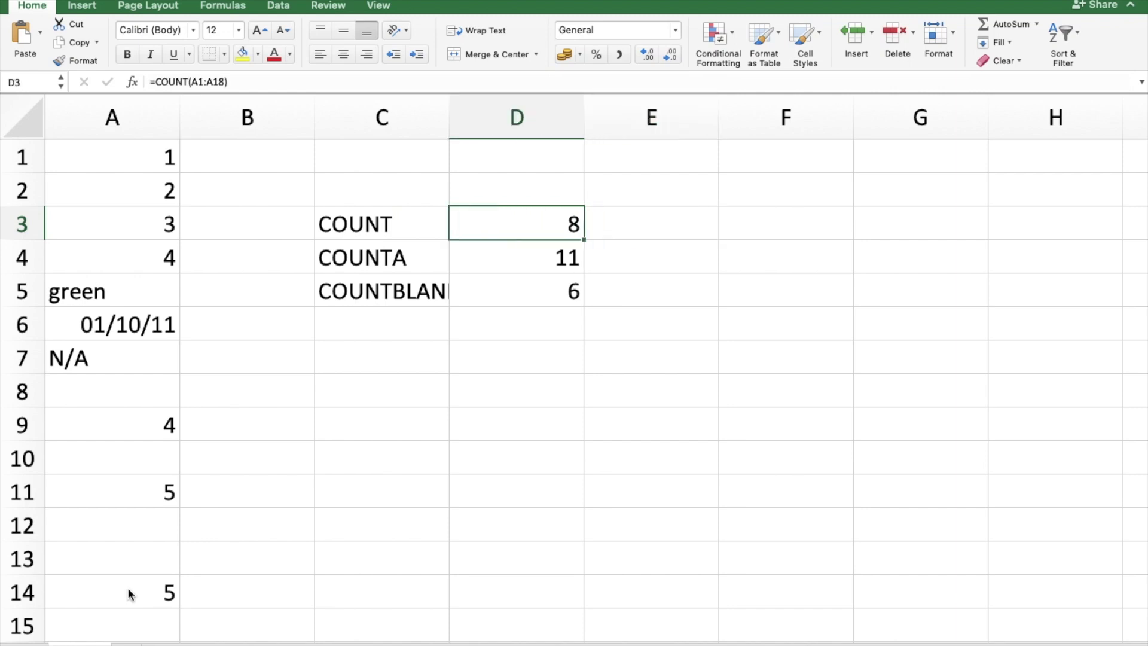
key("Left")
key("Left")
key("Left")
key("Up")
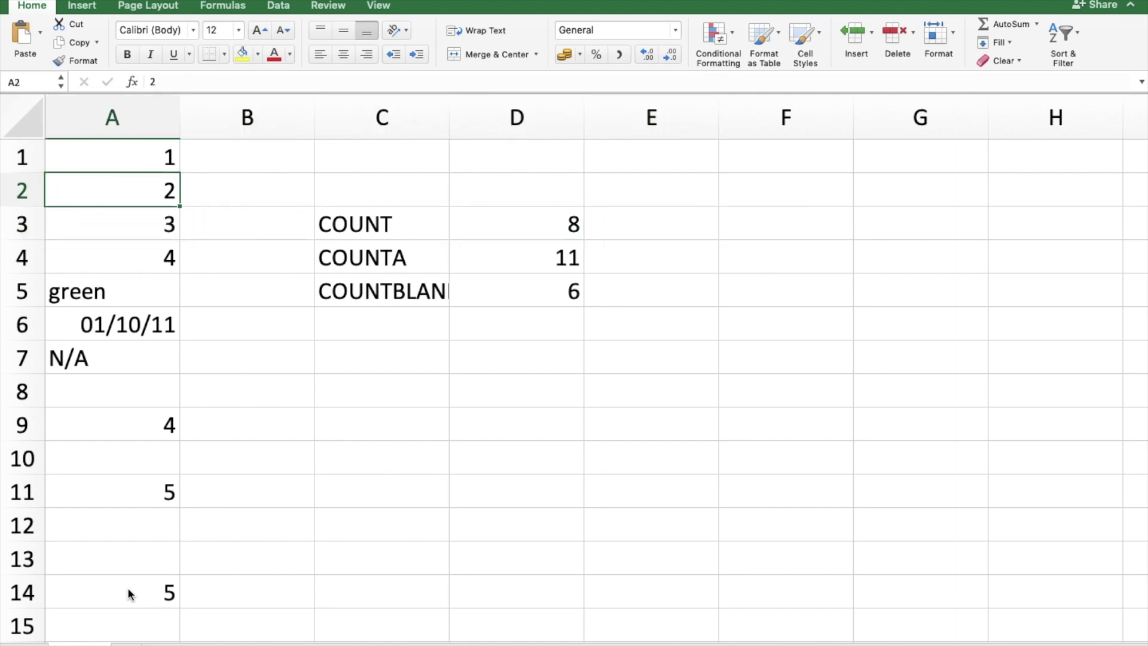
key("Up")
key("Down")
key("Down")
key("Down")
key("Down")
key("Down")
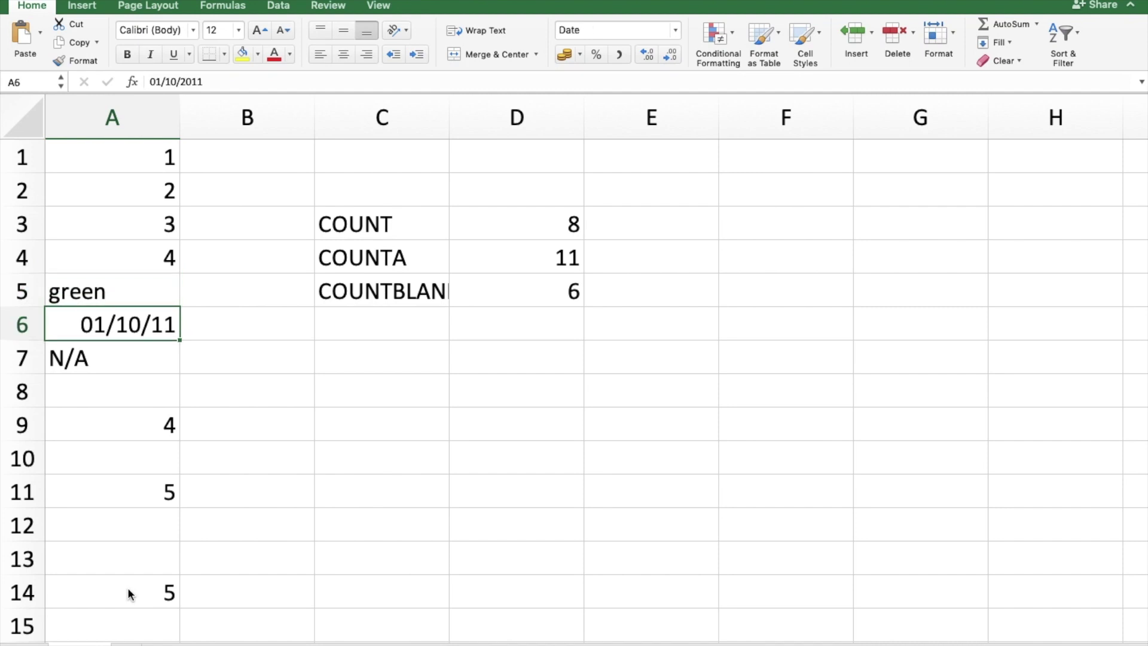
key("Up")
key("Up")
key("Up")
key("Down")
key("Down")
key("Down")
key("Up")
key("Up")
key("Up")
key("Down")
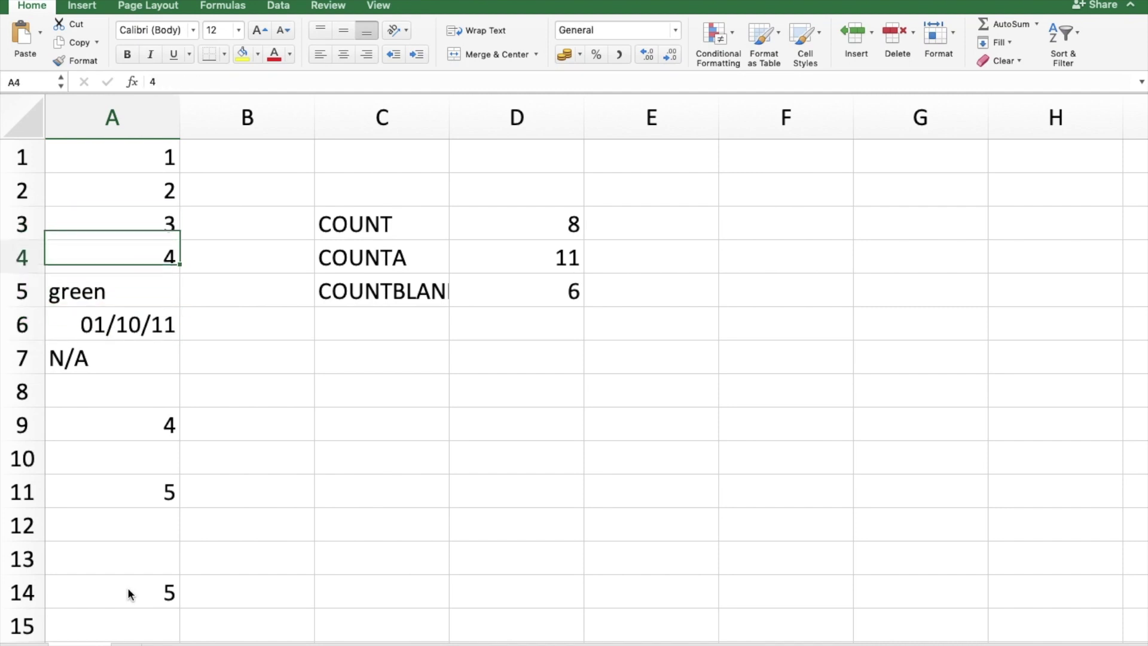
key("Down")
key("Down")
key("Down")
key("Down")
key("Down")
key("Down")
key("Down")
key("Down")
key("Down")
key("Down")
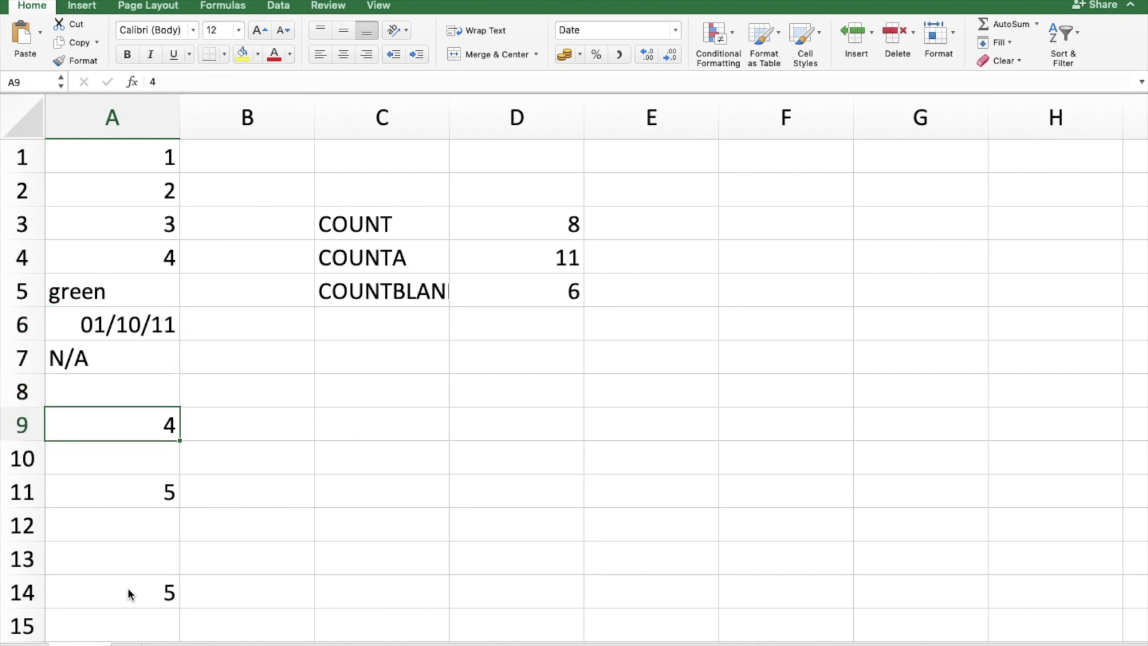
key("Down")
key("Down")
key("Down")
key("Down")
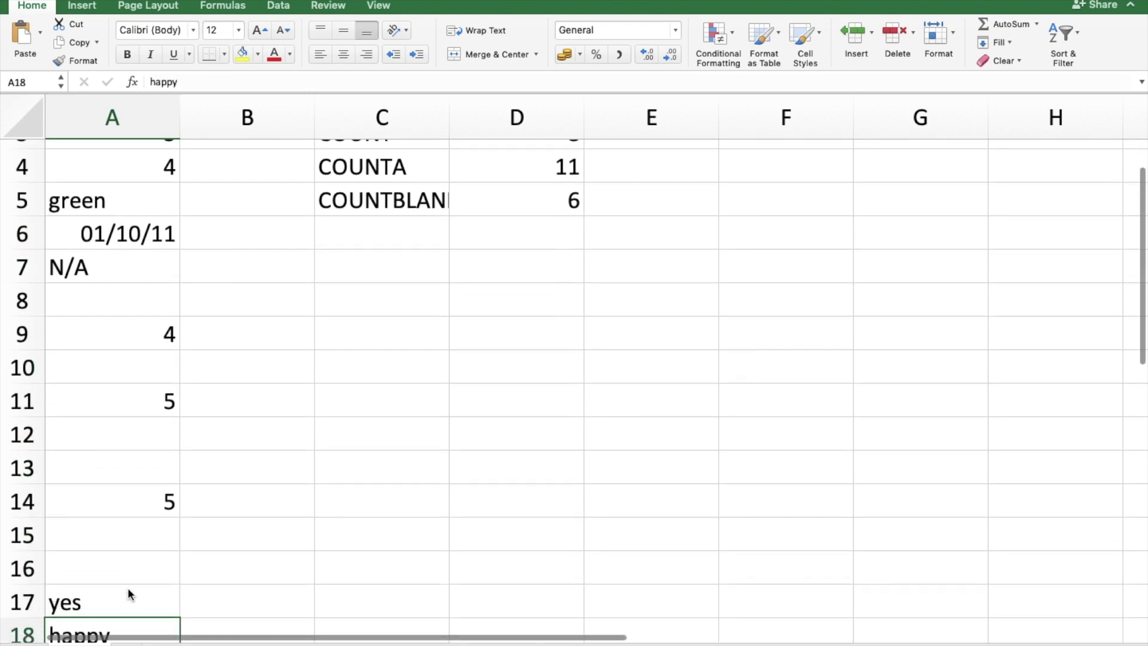
key("Down")
key("Down")
key("Up")
key("Up")
key("Up")
key("Up")
key("Up")
key("Up")
key("Up")
key("Up")
key("Up")
key("Up")
key("Up")
key("Up")
key("Up")
key("Up")
key("Up")
key("Up")
key("Up")
key("Up")
key("Up")
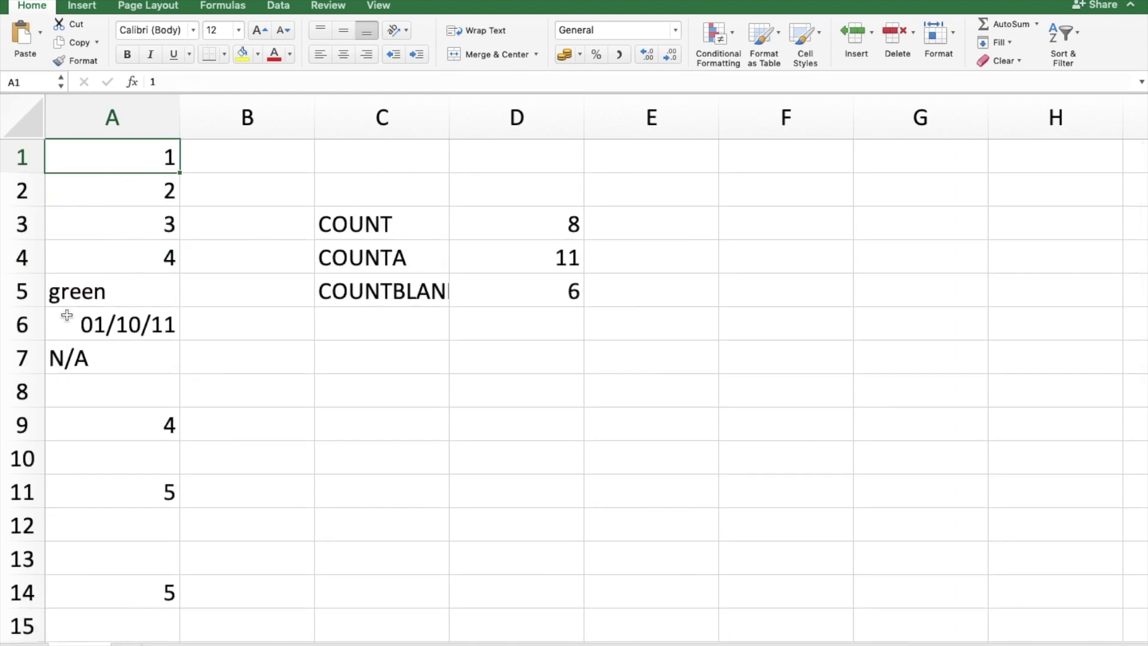
key("Down")
key("Down")
key("Down")
key("Down")
key("Down")
key("Down")
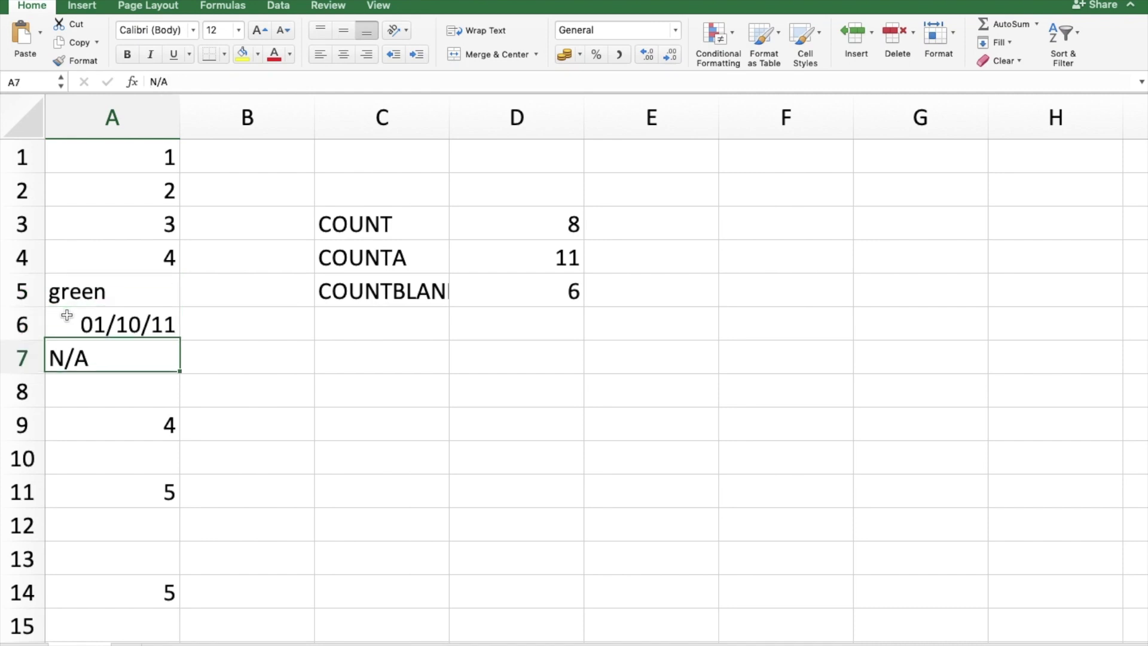
key("Down")
key("Down")
key("Down")
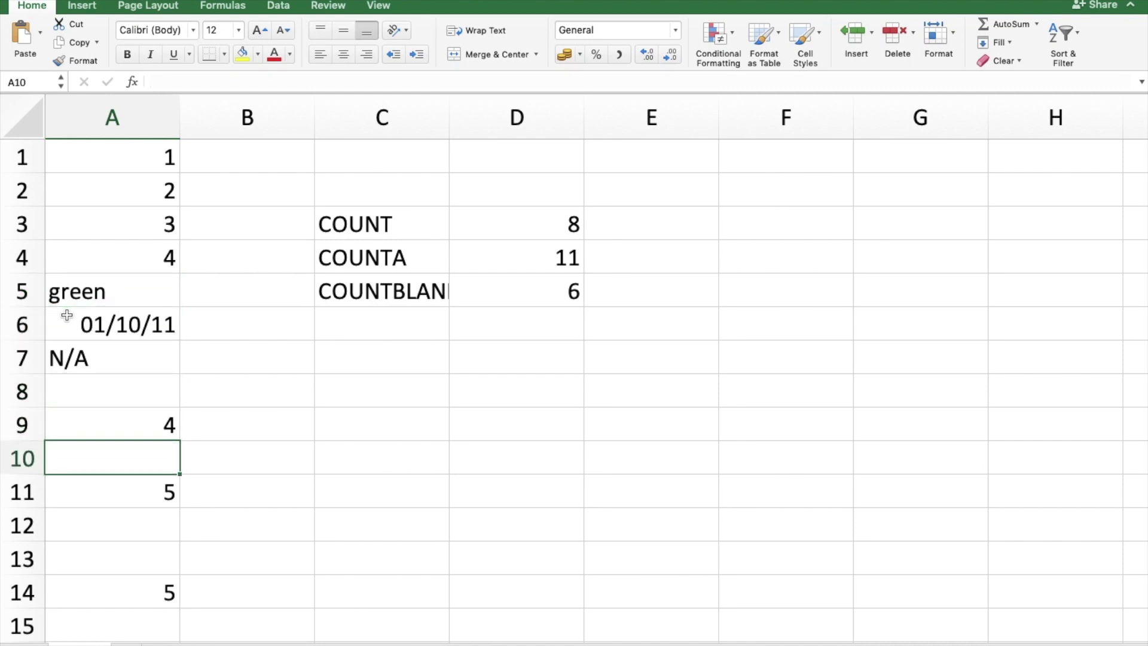
key("Up")
key("Up")
key("Up")
key("Up")
key("Up")
key("Up")
key("Up")
key("Up")
key("Up")
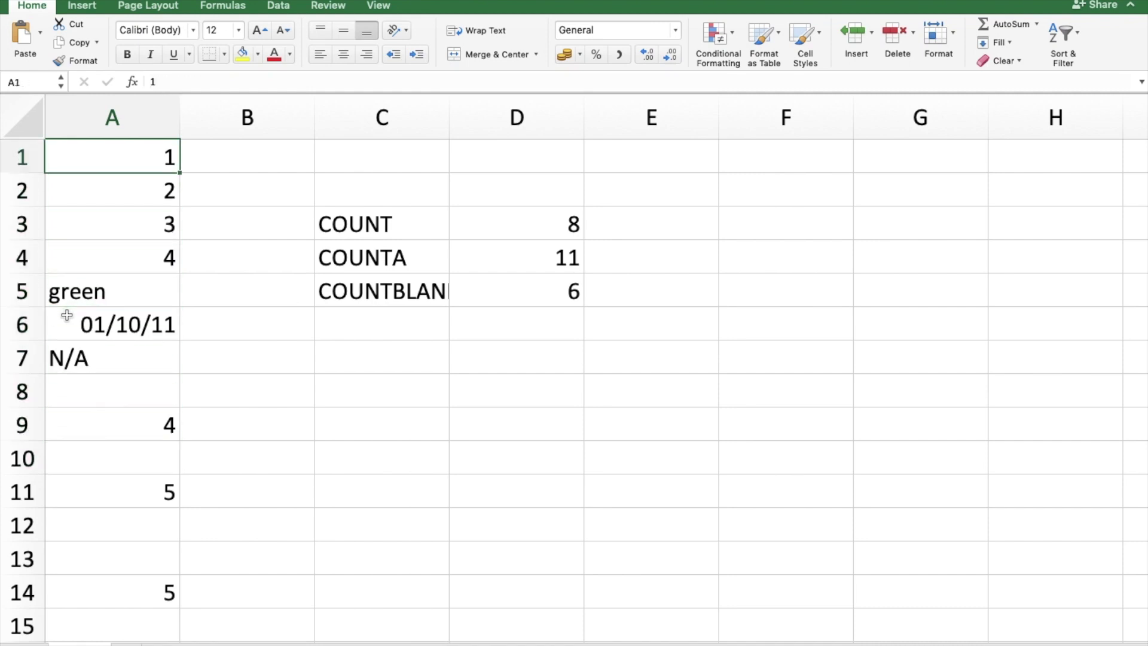
key("Right")
key("Right")
key("Right")
key("Down")
key("Down")
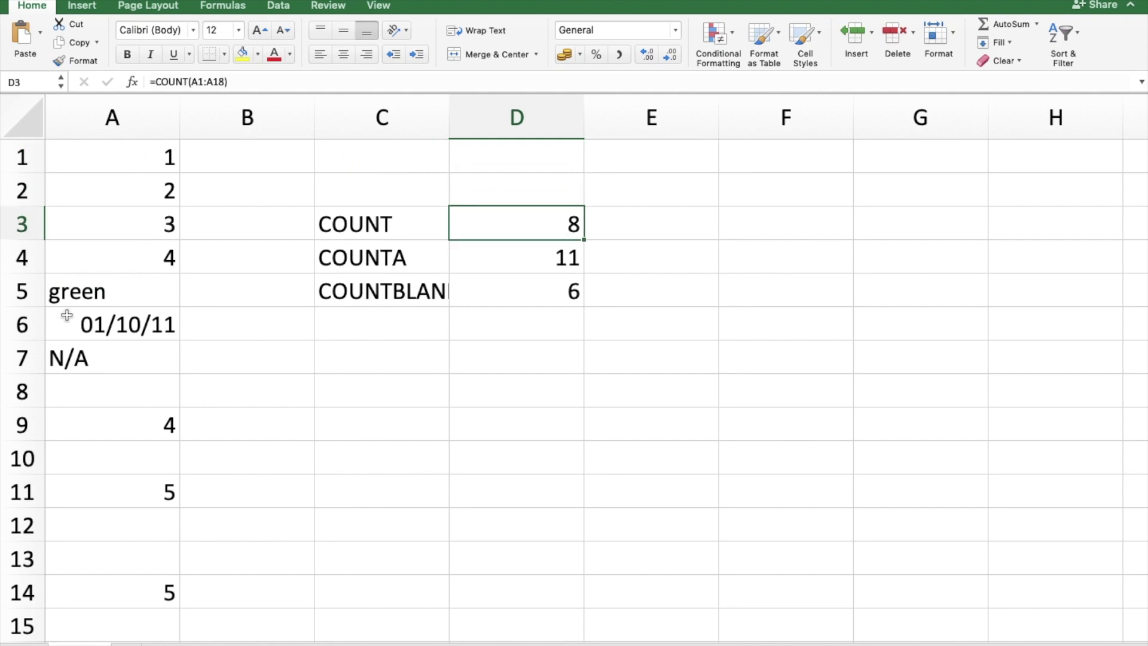
key("Down")
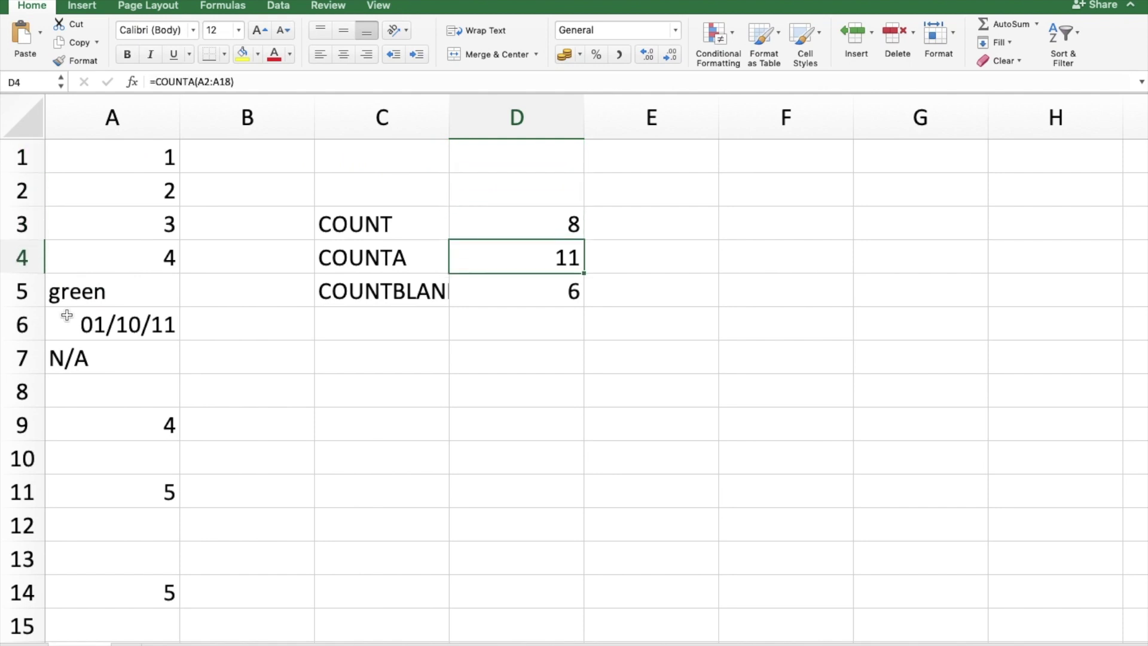
key("Left")
key("Left")
key("Left")
key("Up")
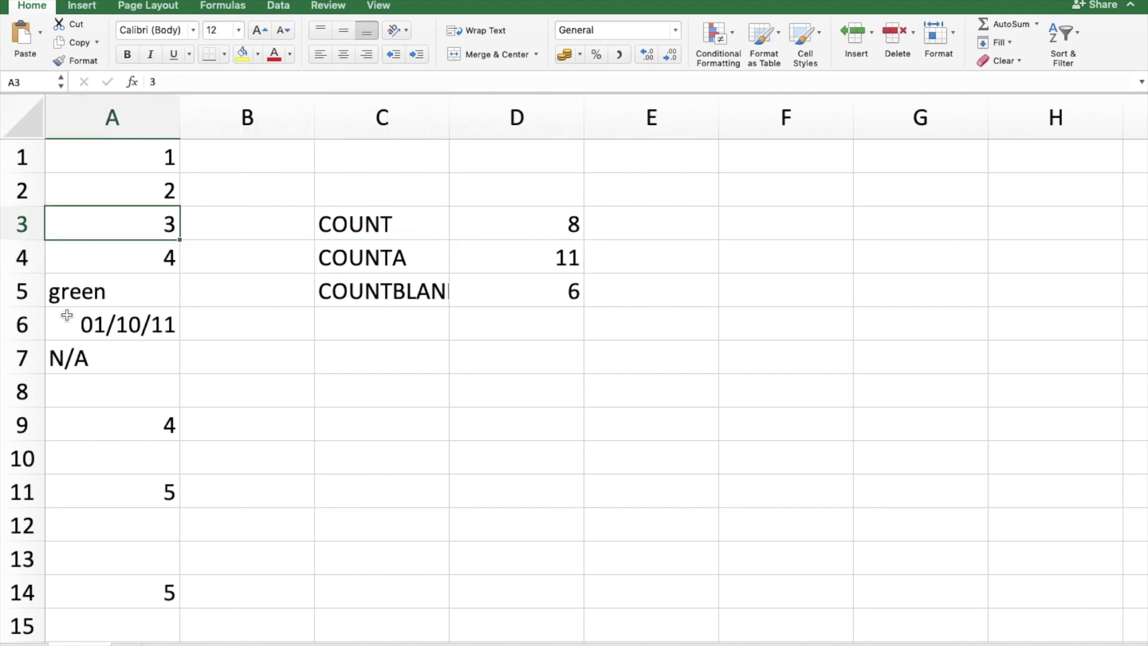
key("Up")
key("Up")
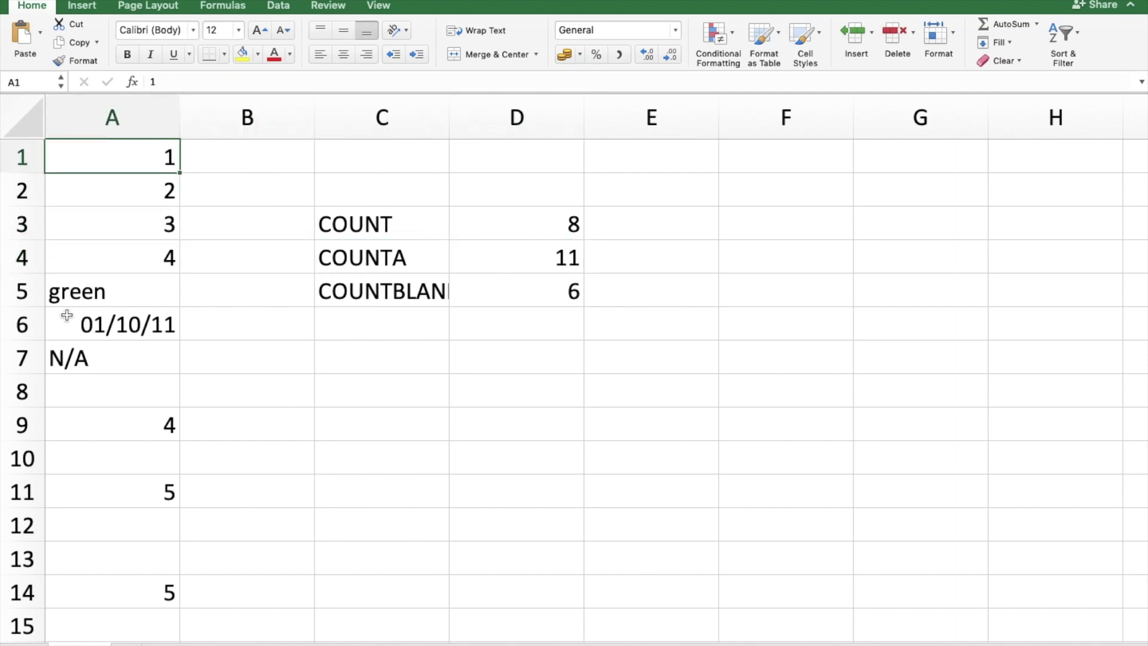
key("shift+Down")
key("shift+Down")
key("shift+Down")
key("shift+Down")
key("shift+Down")
key("shift+Down")
key("shift+Down")
key("shift+Down")
key("shift+Down")
key("shift+Down")
key("shift+Down")
key("shift+Down")
key("shift+Down")
key("shift+Down")
key("shift+Down")
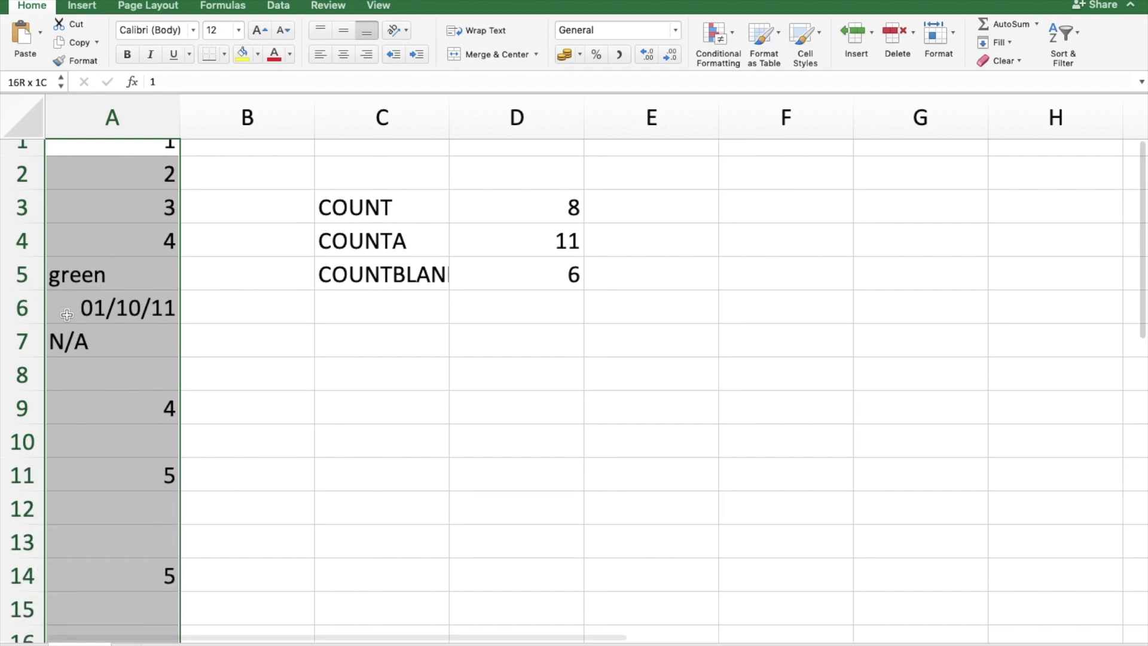
key("shift+Down")
key("shift+Down")
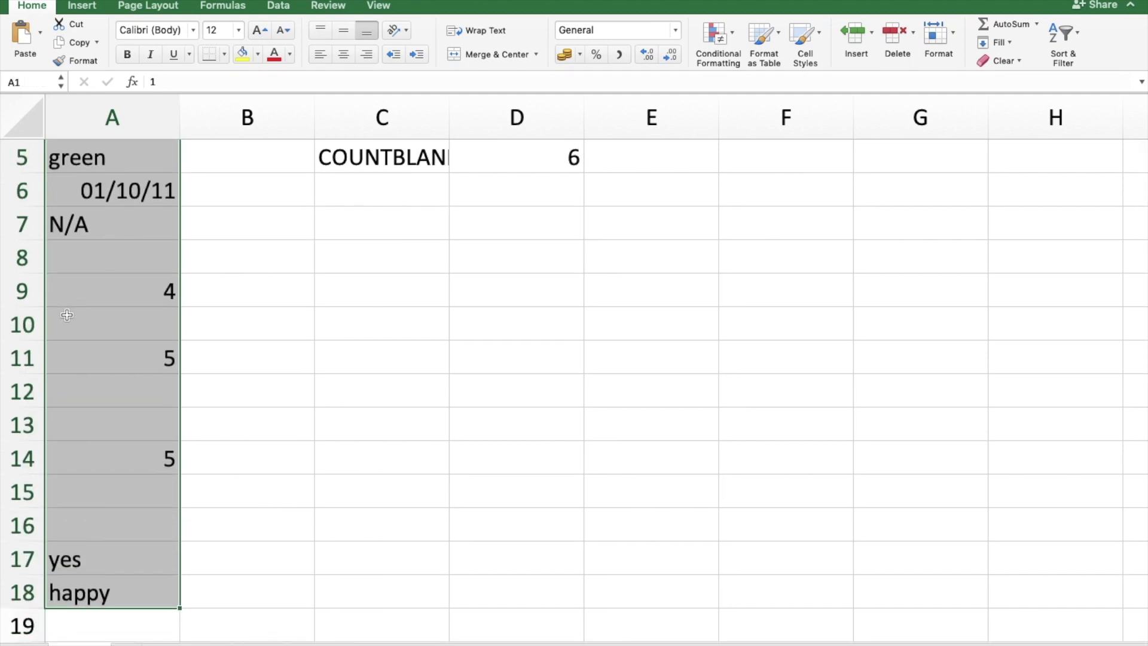
key("ctrl+Home")
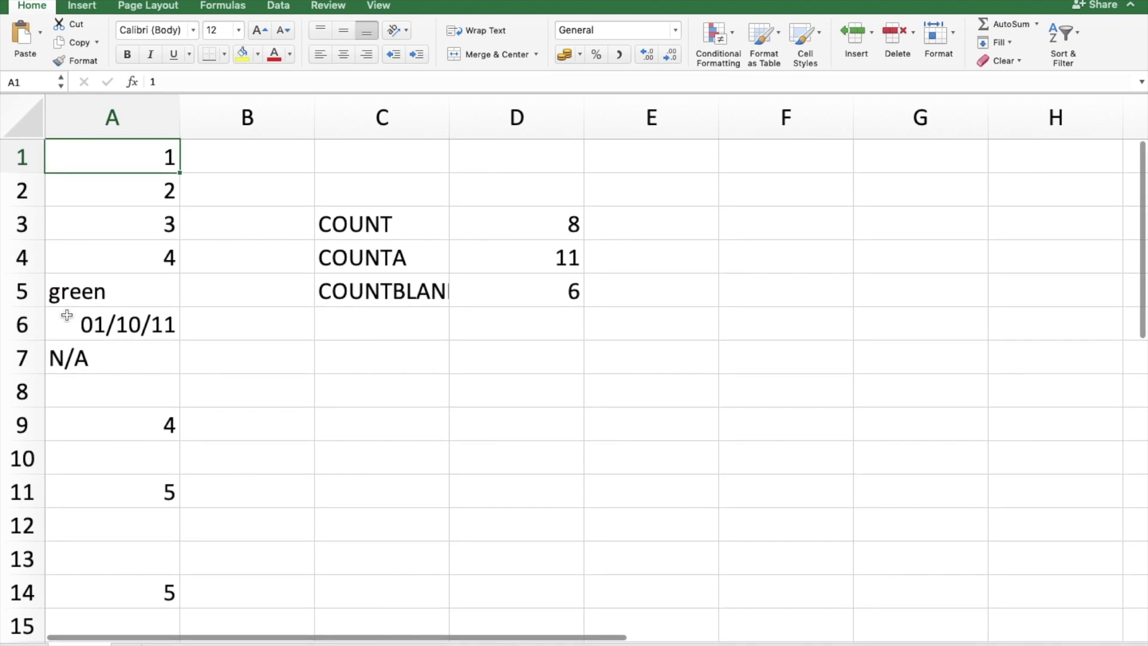
key("Down")
key("Down")
key("Down")
key("Down")
key("Down")
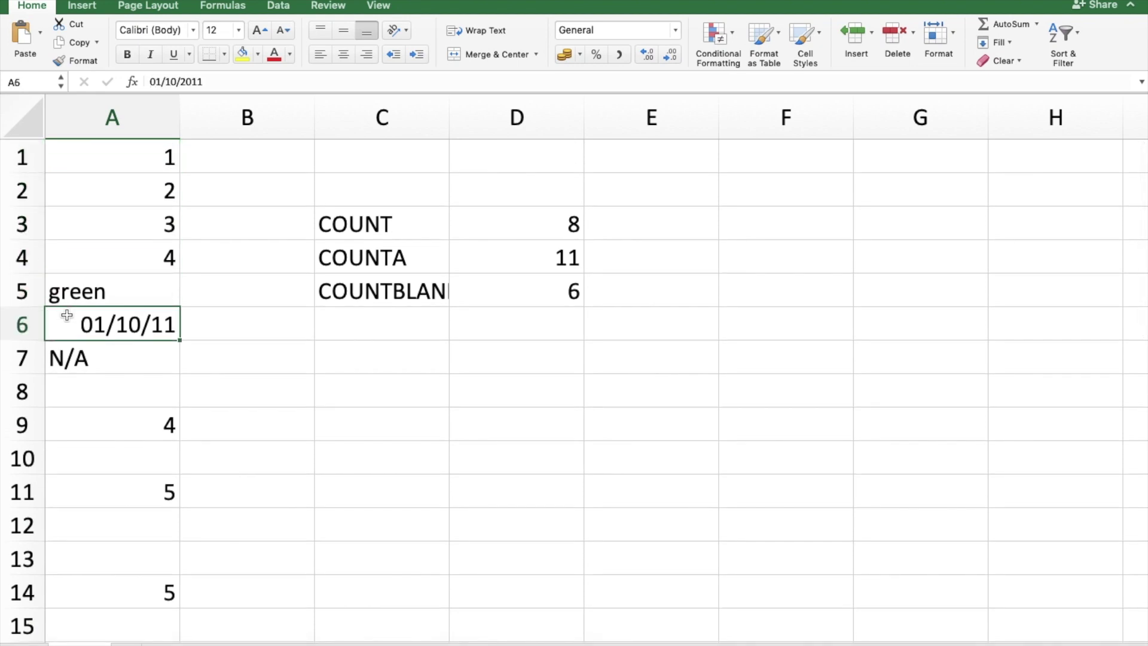
key("Down")
key("Down")
key("Down")
key("Down")
key("Down")
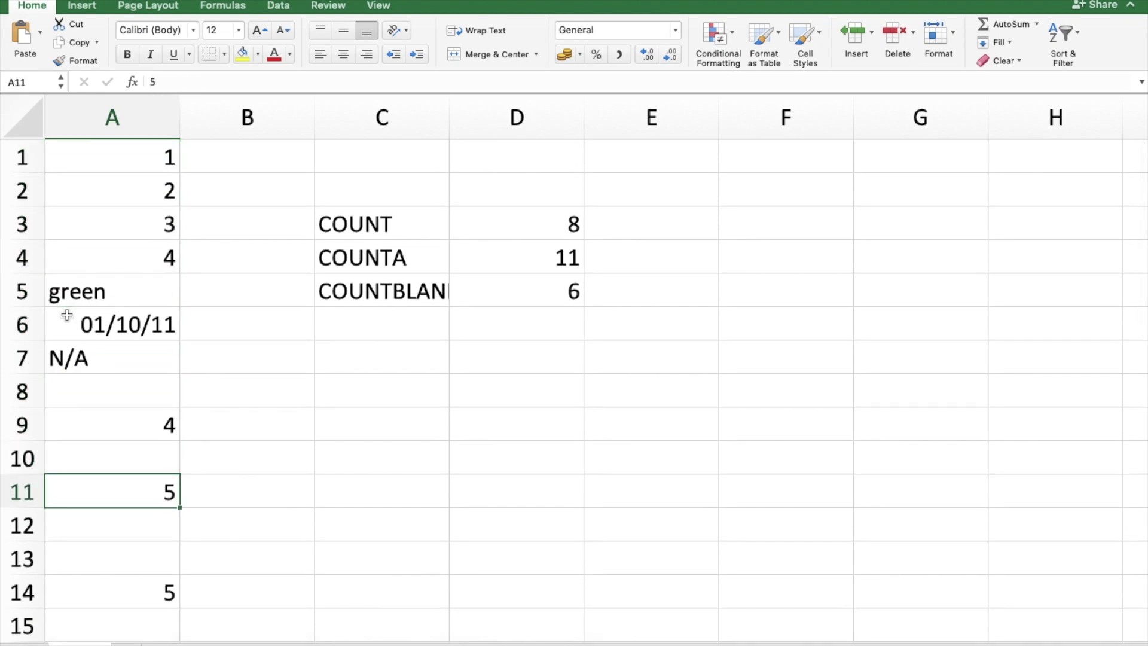
key("Down")
key("Down")
key("Down")
key("Down")
key("Down")
key("Down")
key("Down")
key("Down")
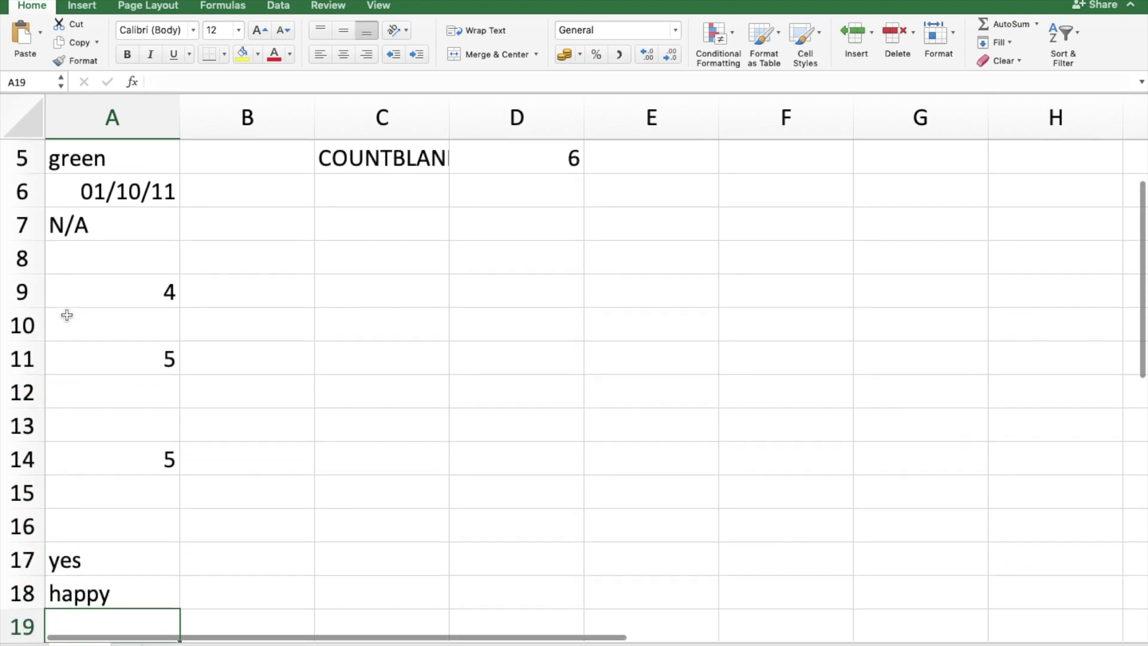
key("Up")
key("Up")
key("Down")
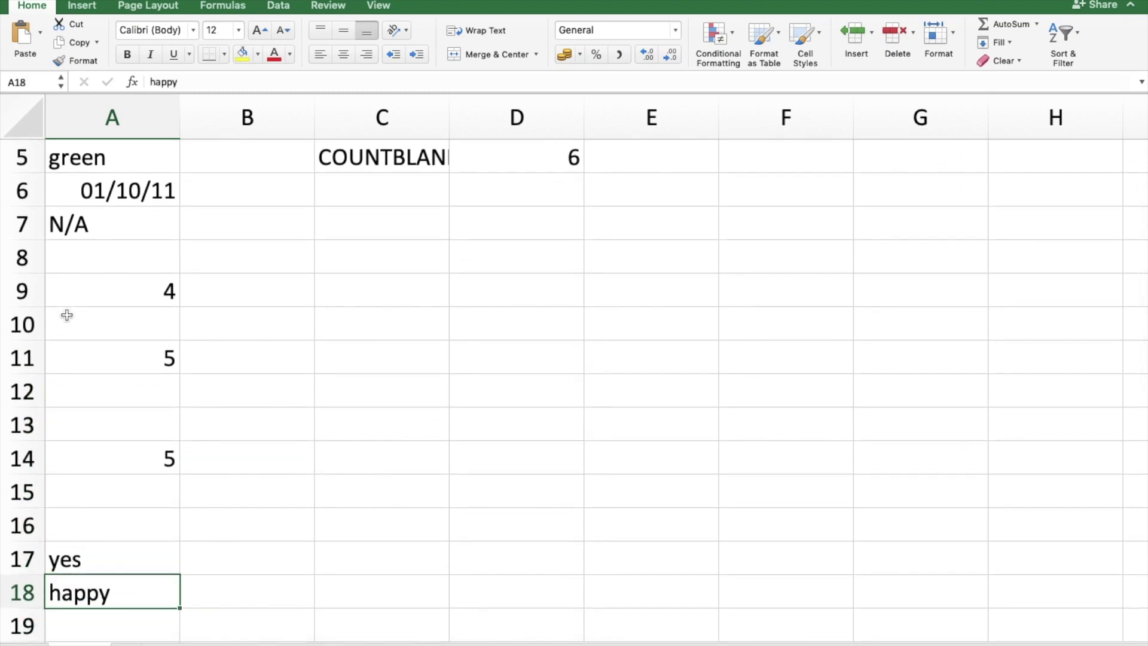
scroll(526, 227, "up", 4)
Change the D4 COUNTA range from A2:A18 to A1:A18 so it returns 12.
double_click(535, 247)
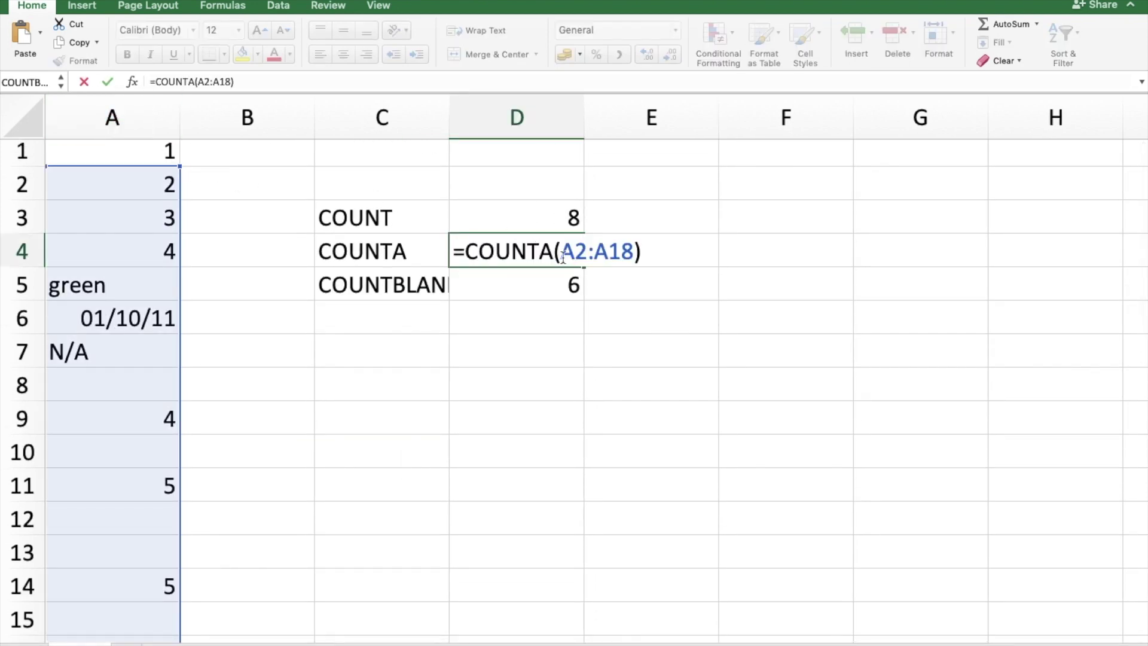
left_click(585, 252)
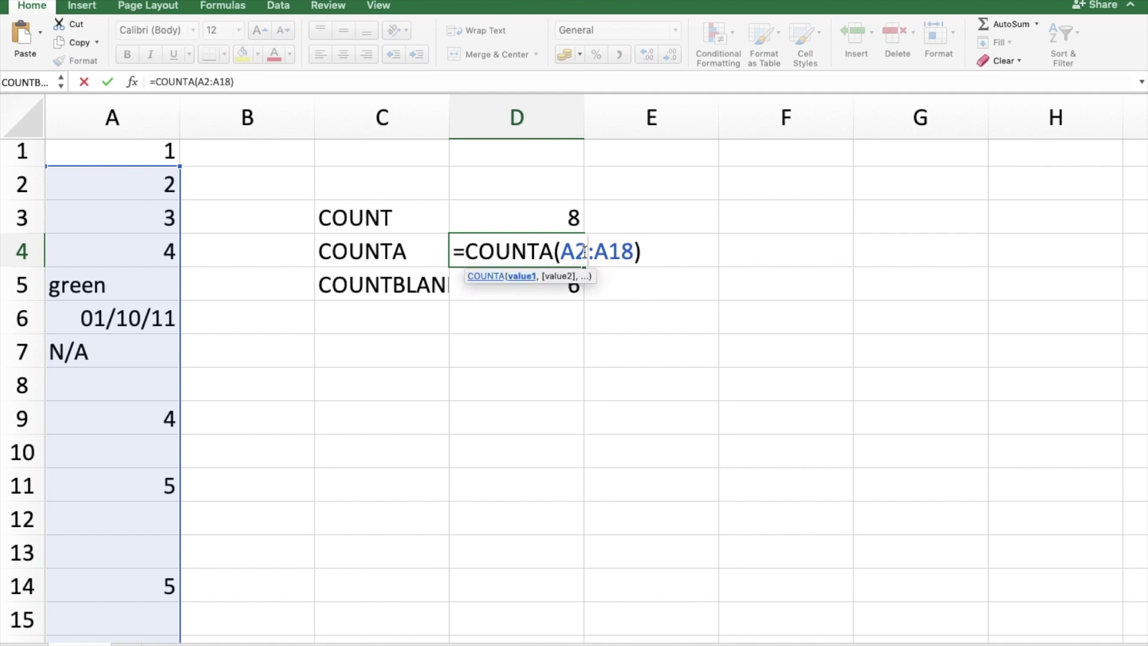
key("BackSpace")
type("1")
key("Return")
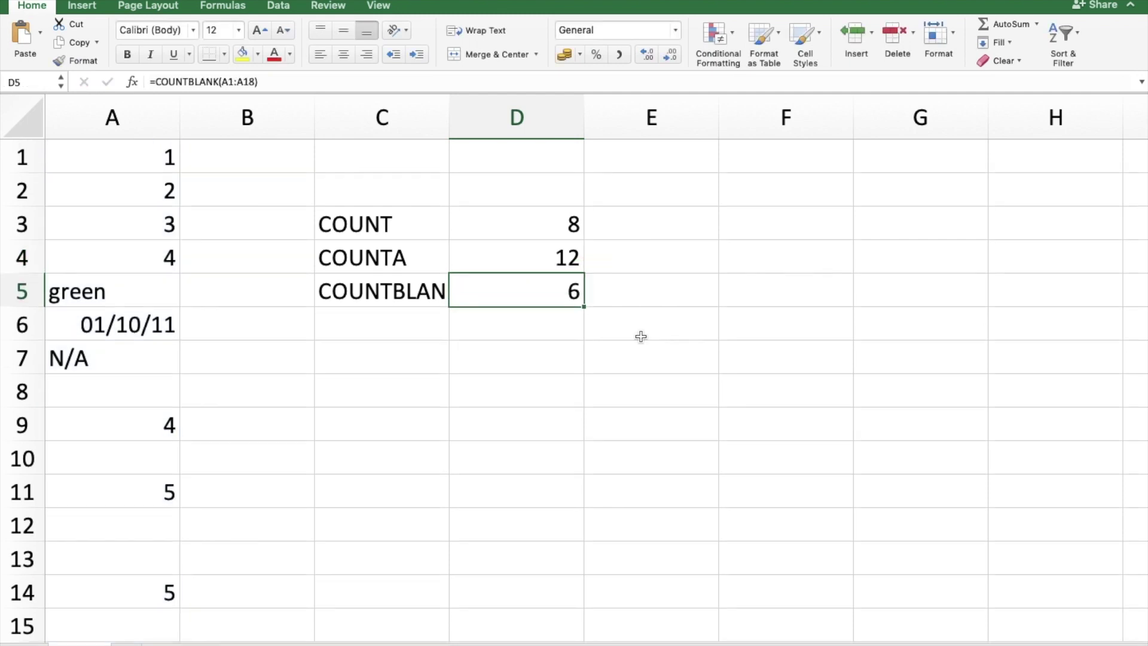
Check the column A entries down to 'happy' in row 18.
key("Left")
key("Left")
key("Left")
key("Down")
key("Down")
key("Down")
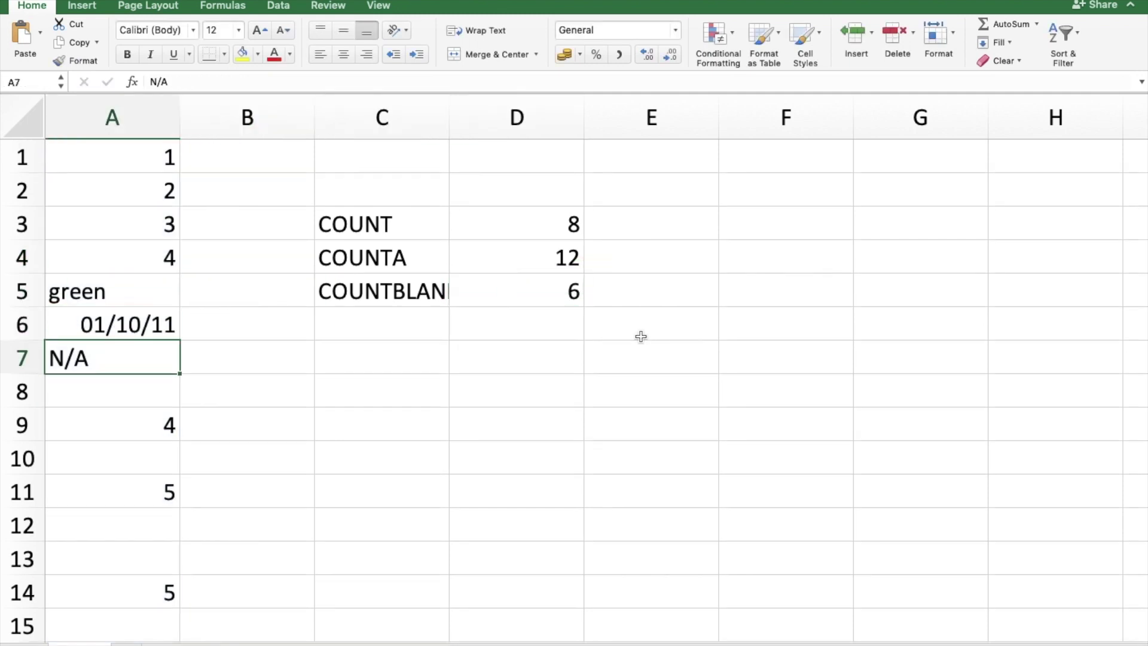
key("Down")
key("Down")
key("Down")
key("Down")
key("Down")
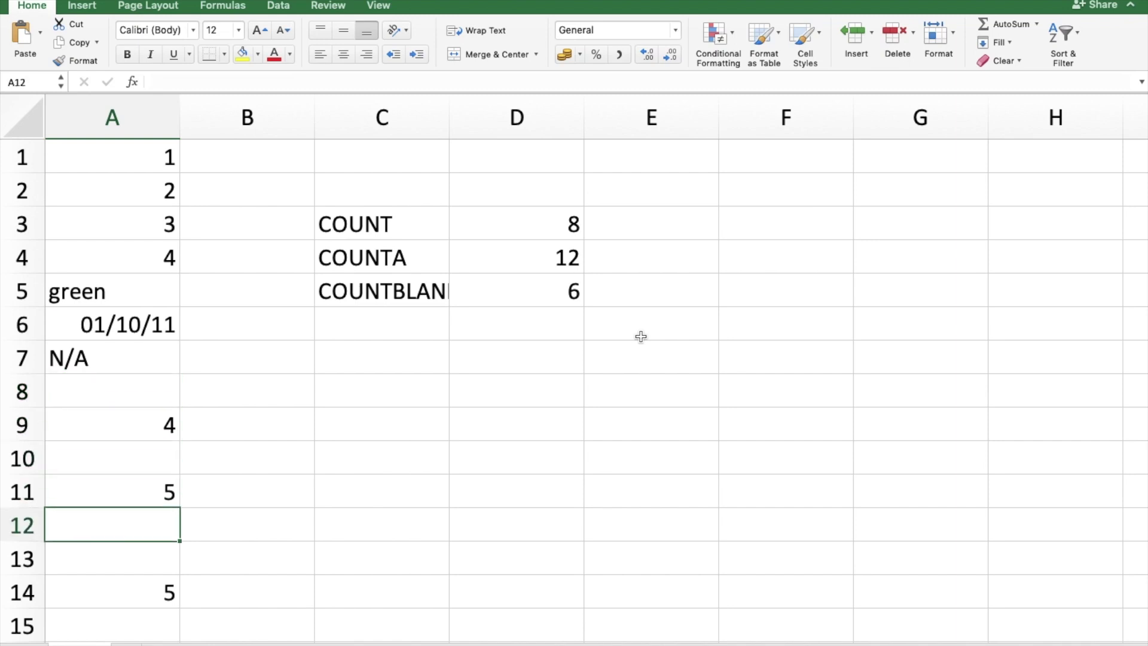
key("Down")
key("Down")
key("Down")
key("Down")
key("Up")
key("Up")
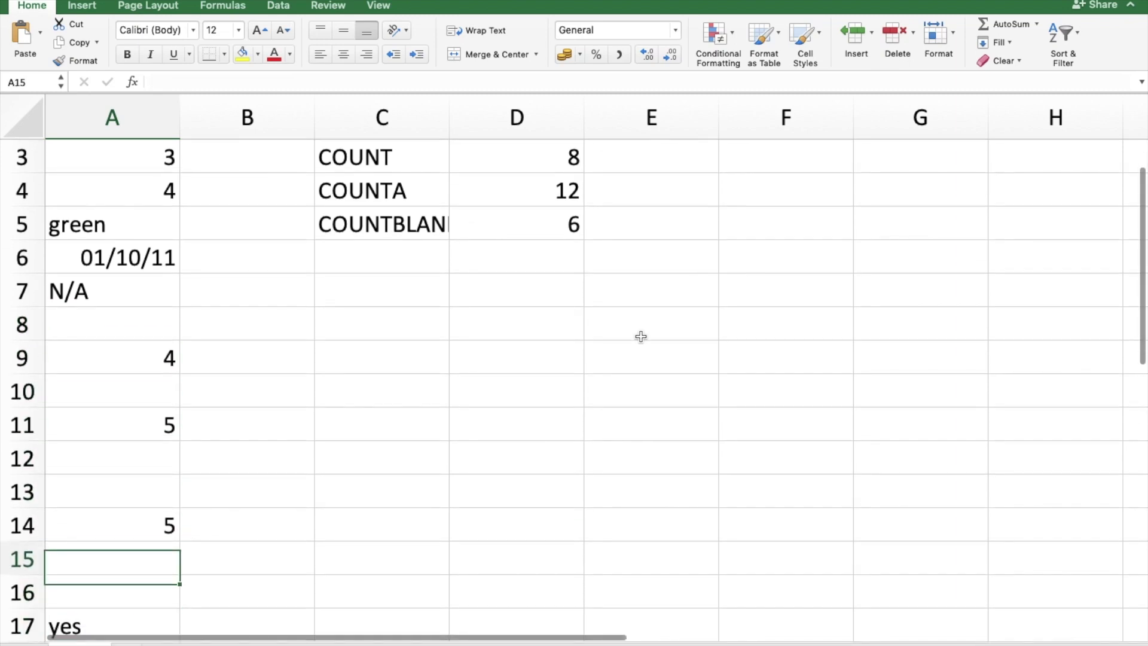
key("Down")
key("Down")
key("Down")
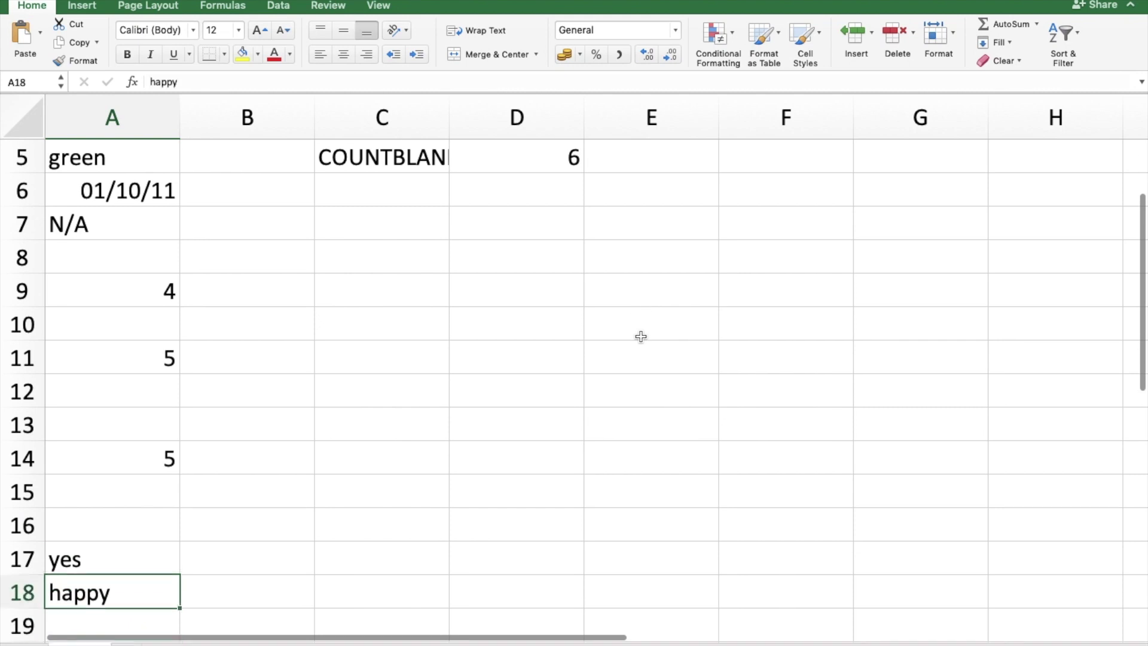
key("Up")
key("Up")
key("Up")
key("Up")
key("Up")
key("Up")
key("Up")
key("Up")
key("Up")
key("Up")
key("Up")
key("Up")
key("Up")
key("Up")
key("Up")
key("Up")
key("Up")
key("Right")
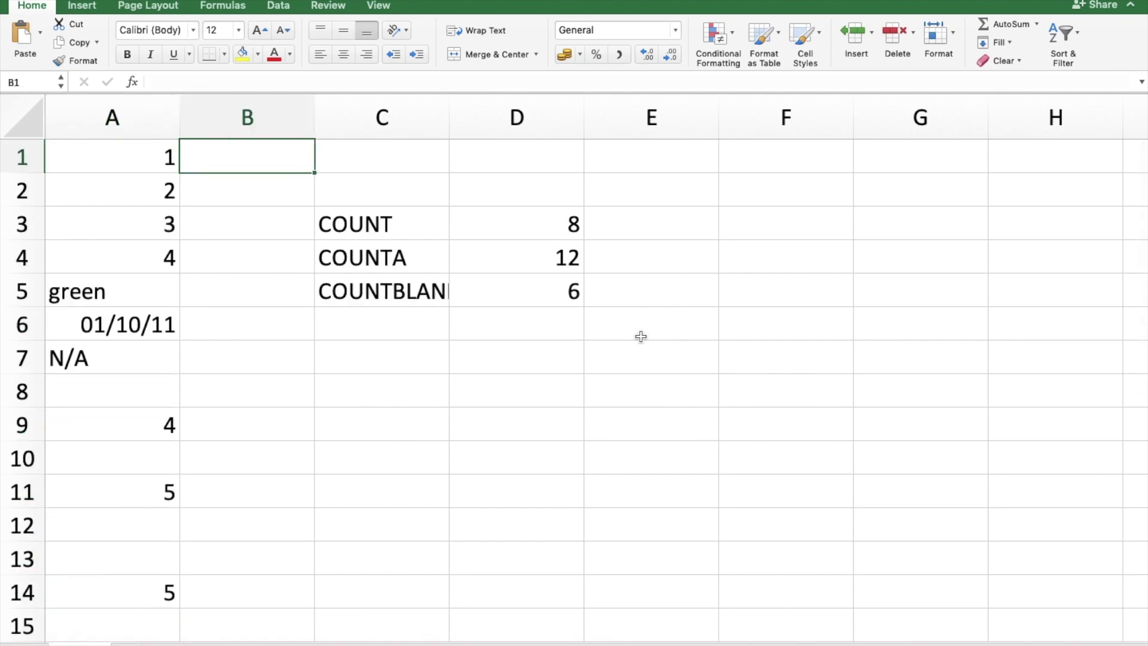
key("Right")
key("Down")
key("Down")
key("Right")
key("Right")
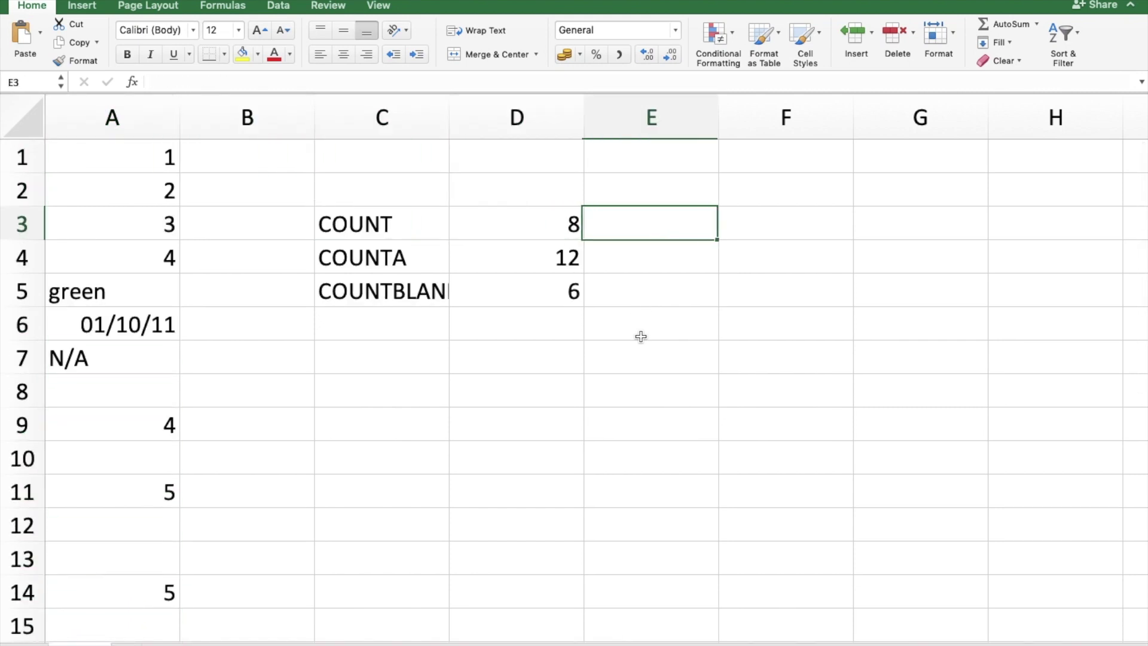
Write notes in E3:E5: COUNT counts numeric values and dates, COUNTA filled cells, COUNTBLANK blank cells.
type("count on")
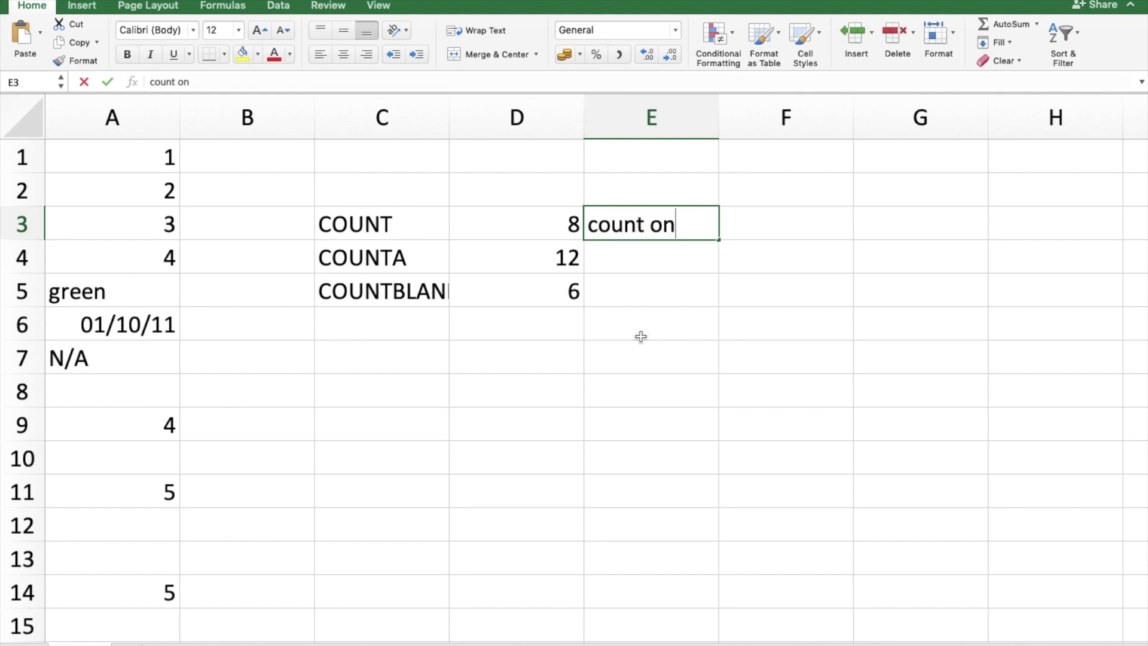
type("ly numeric")
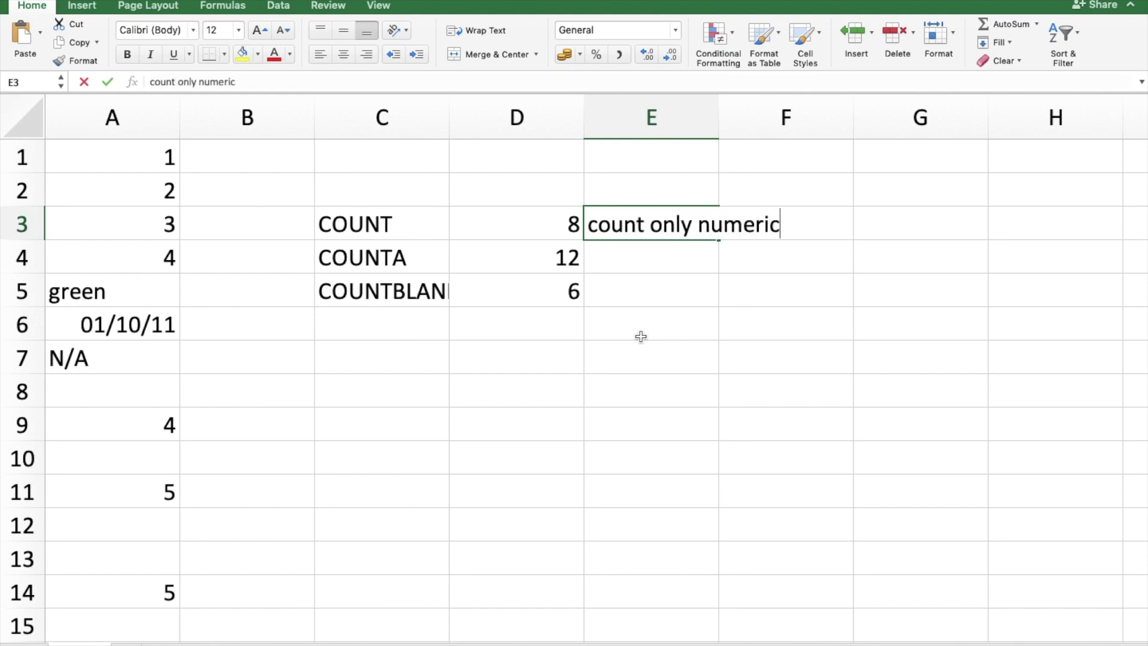
type(" vaue and d")
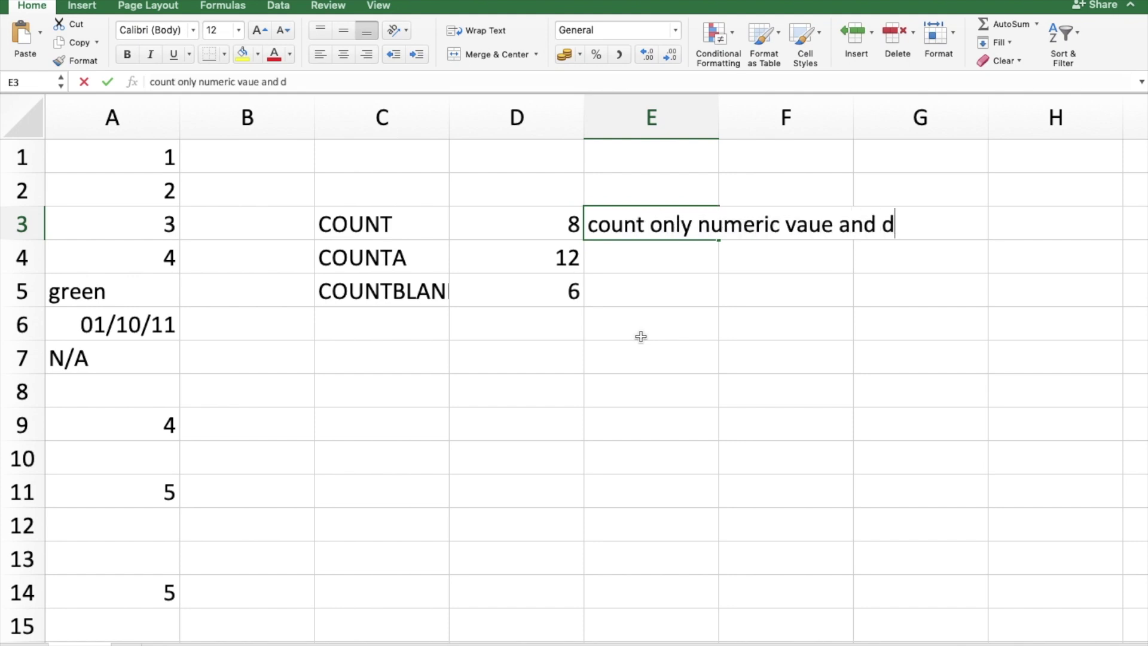
type("ate in the ran")
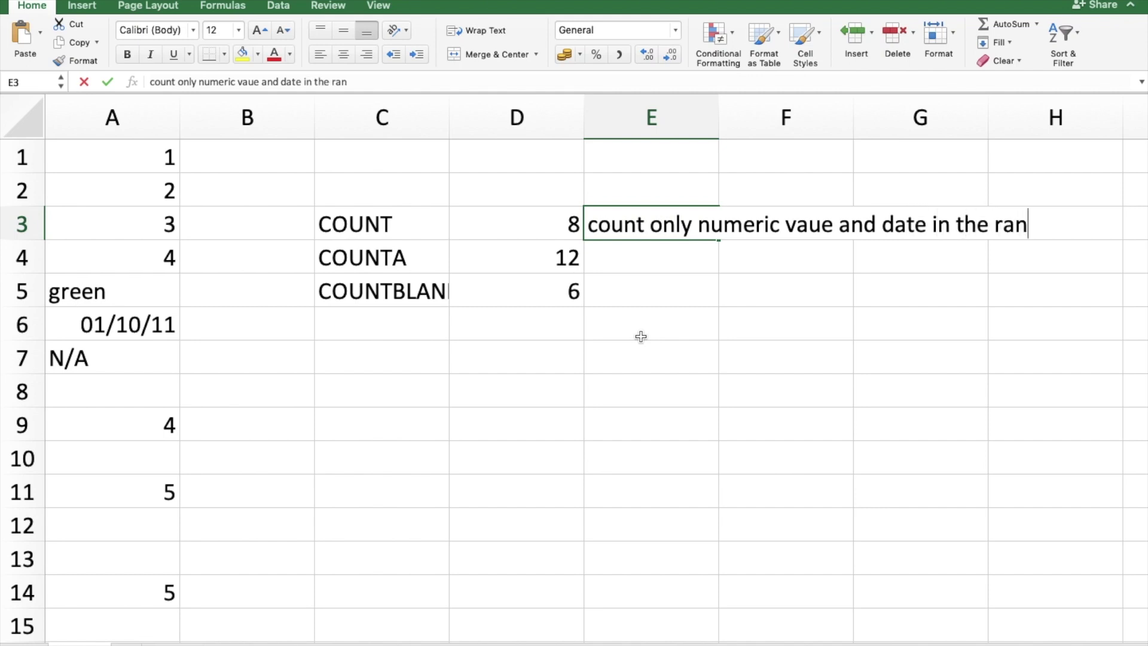
type("ge selected")
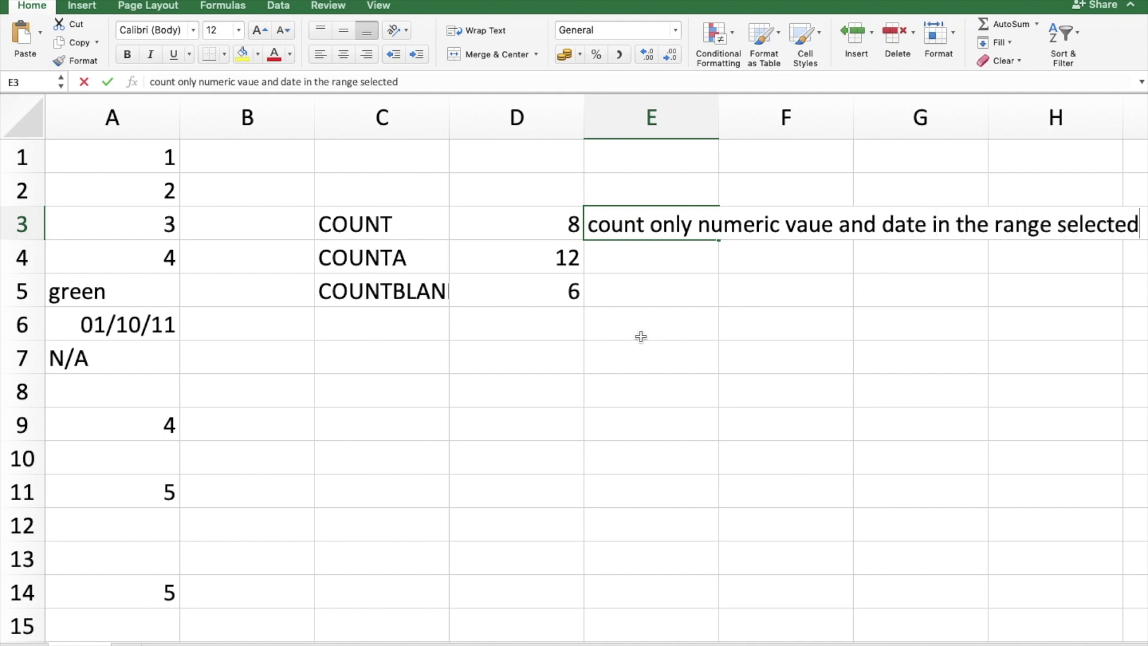
key("Return")
type("counta")
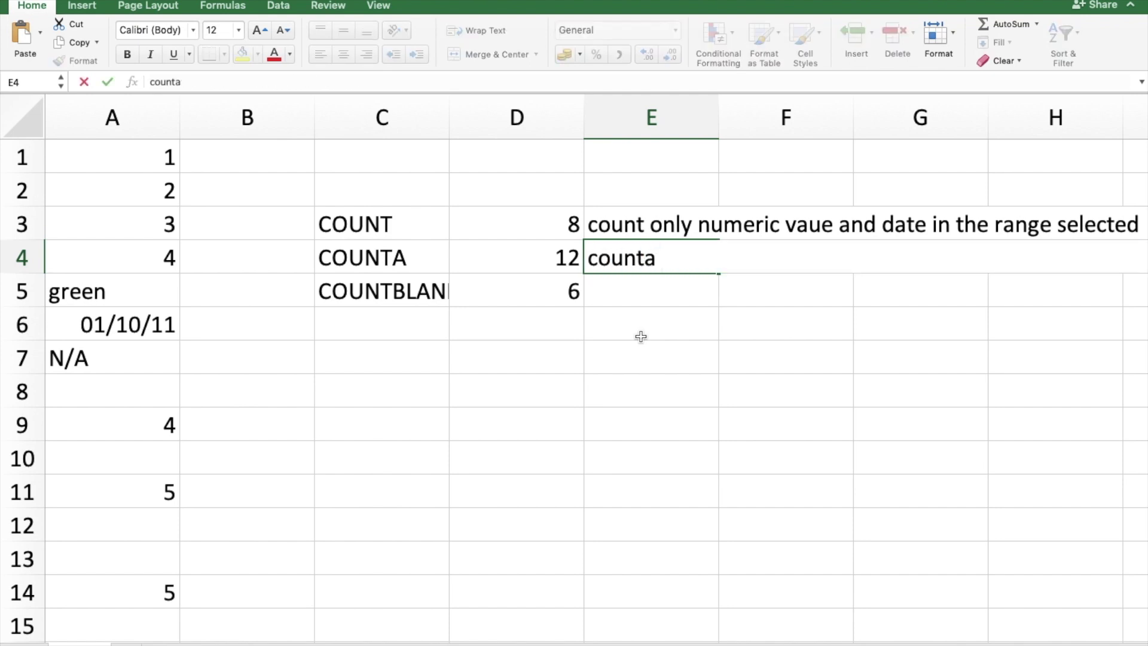
type(" count al")
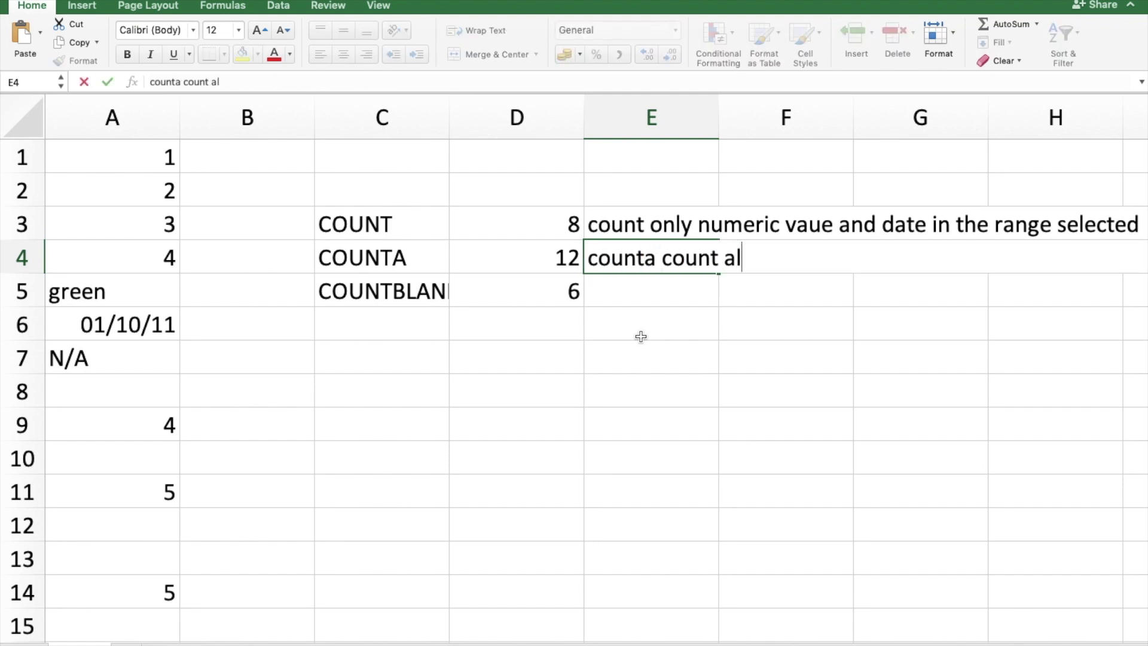
type("l the fille")
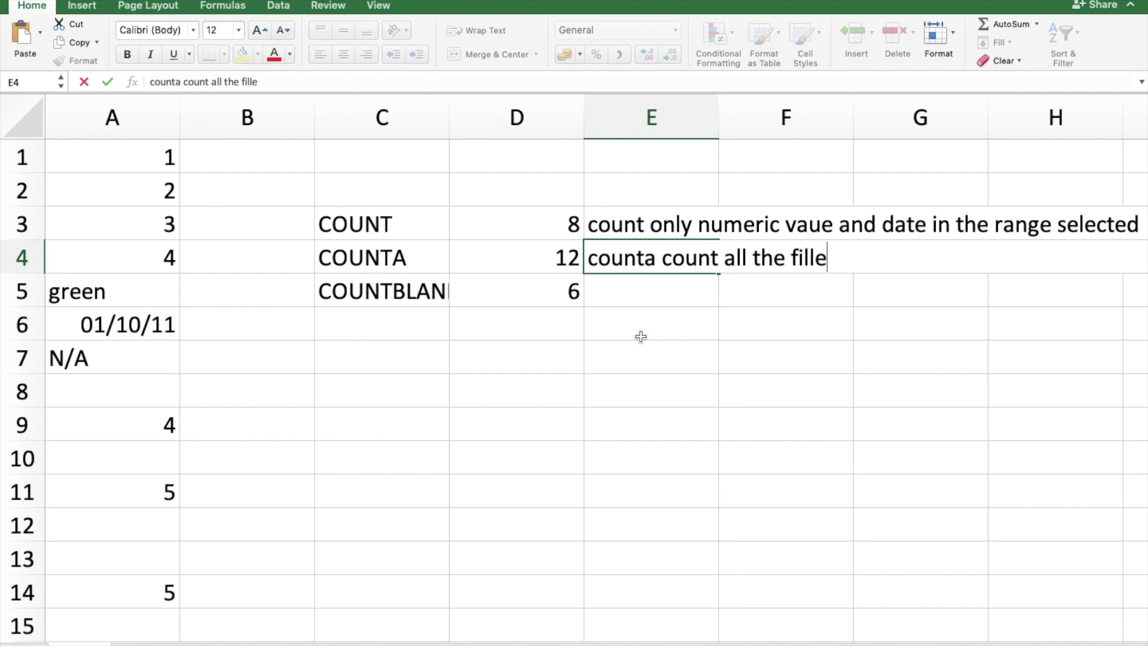
type("d cells")
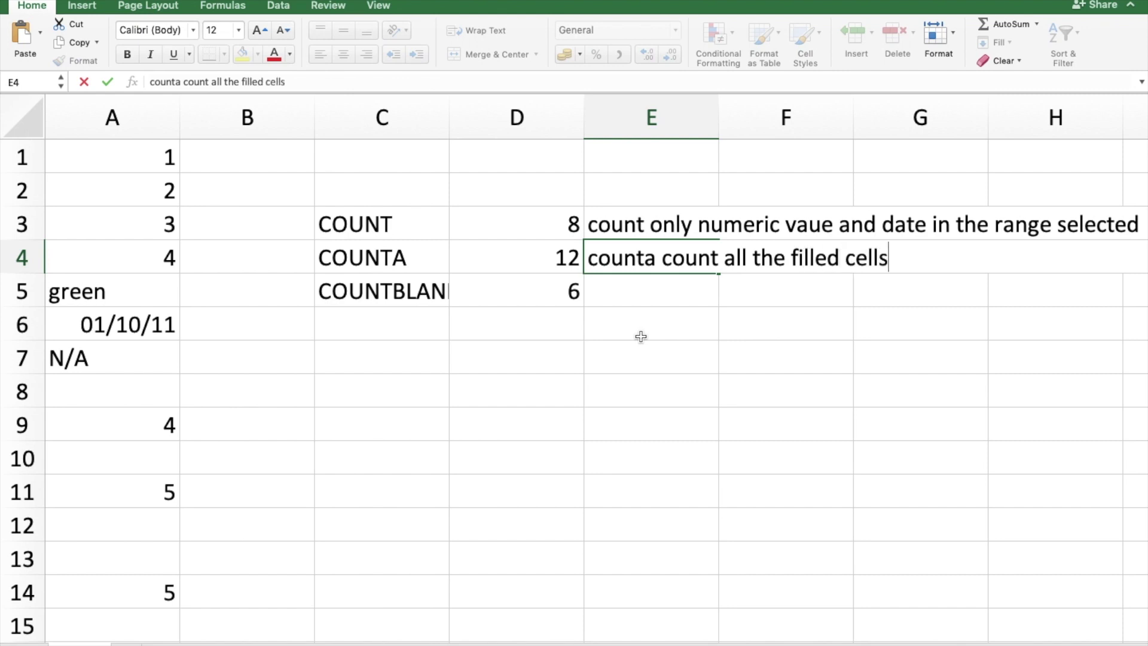
type(" in the ra")
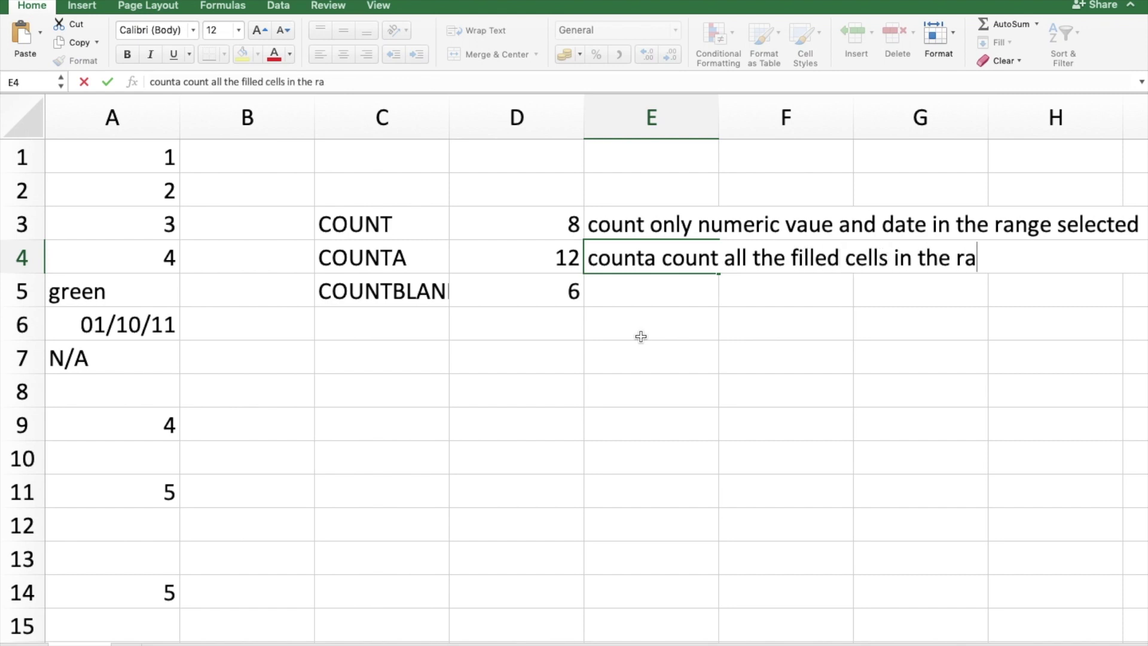
type("nge selected")
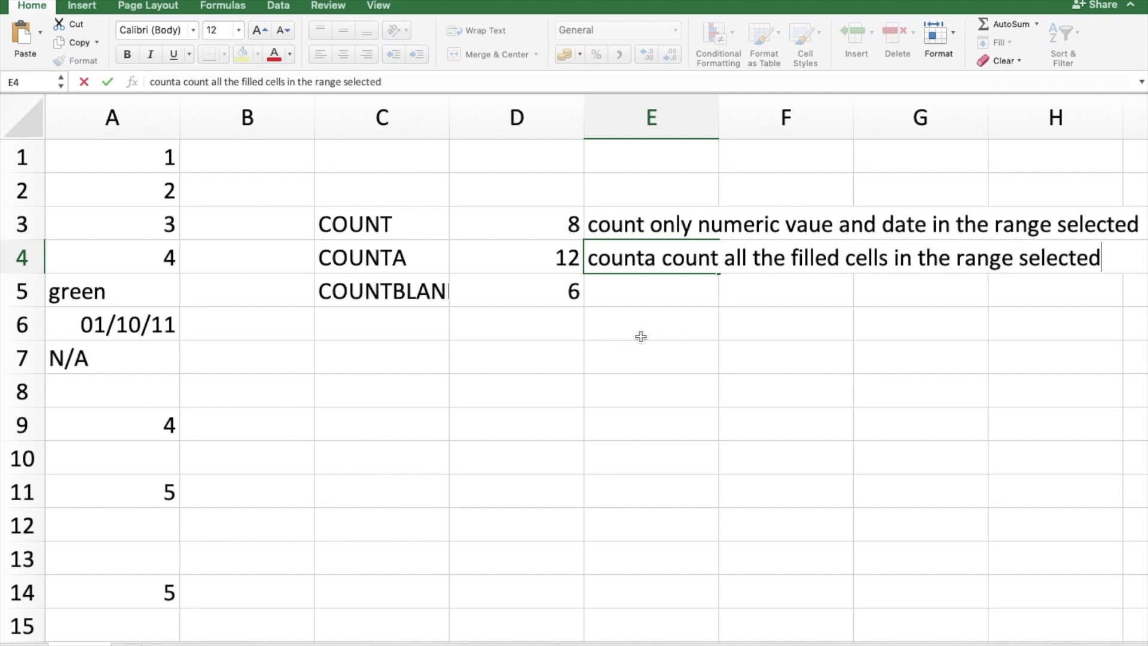
key("Return")
type("countbl")
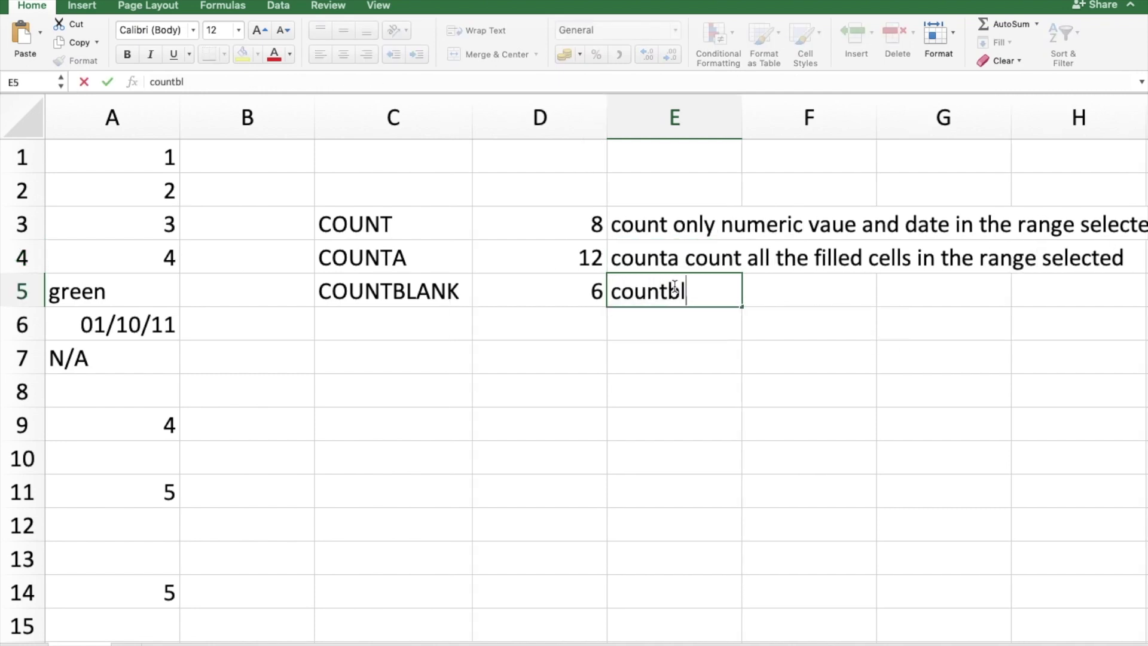
type("ank coun")
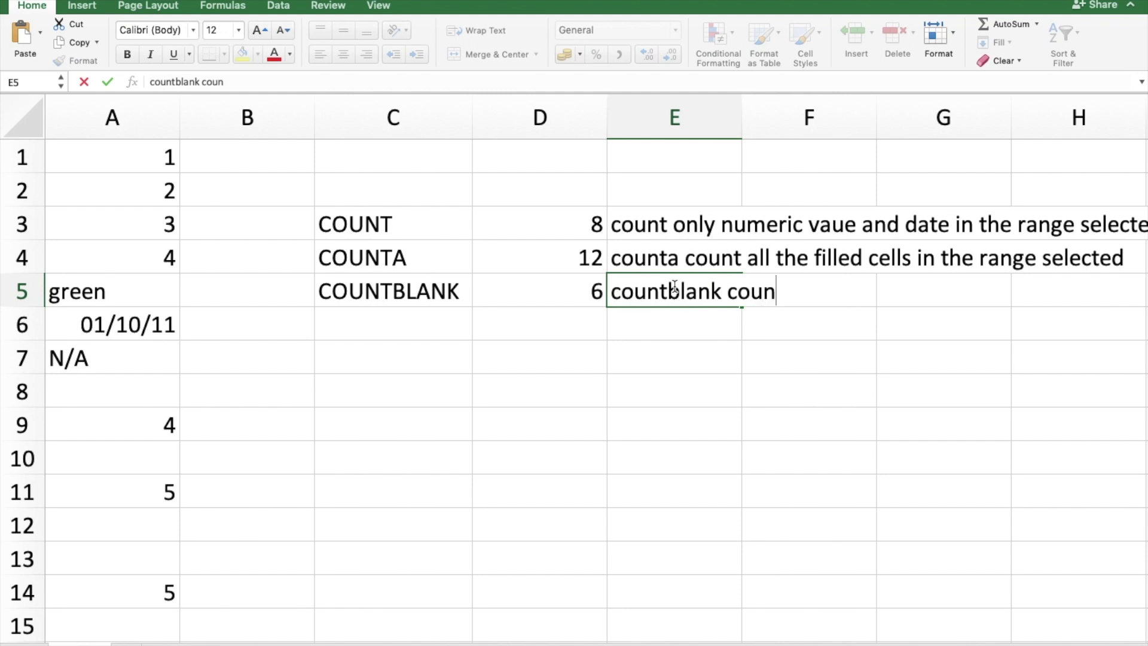
type("t only the blak")
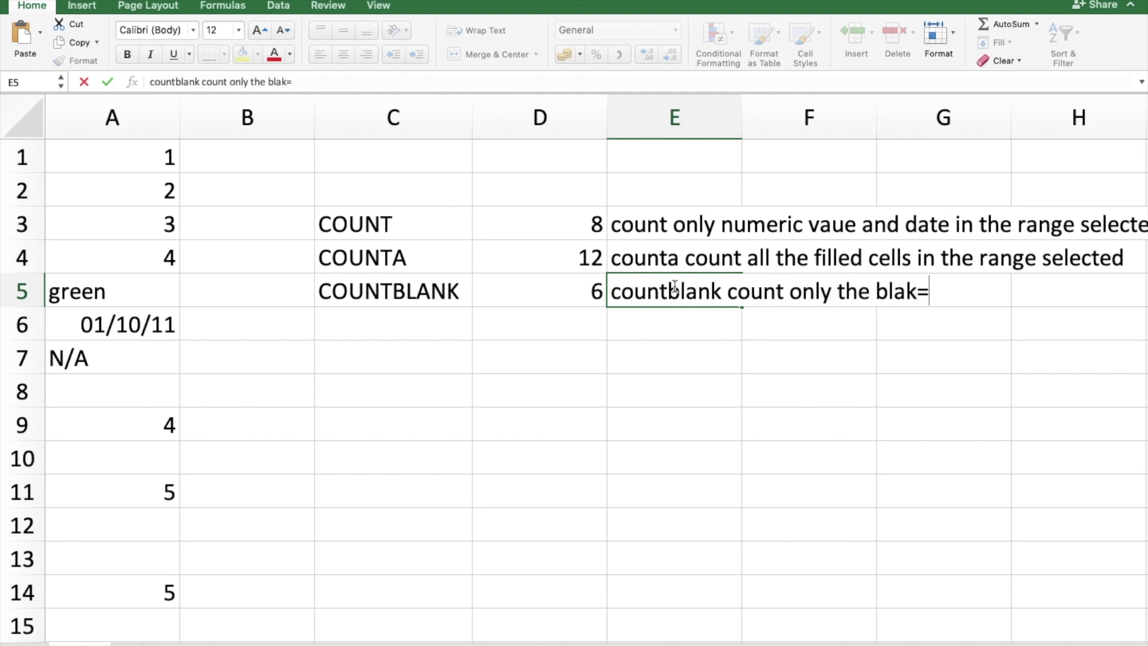
key("BackSpace")
type("nk ce")
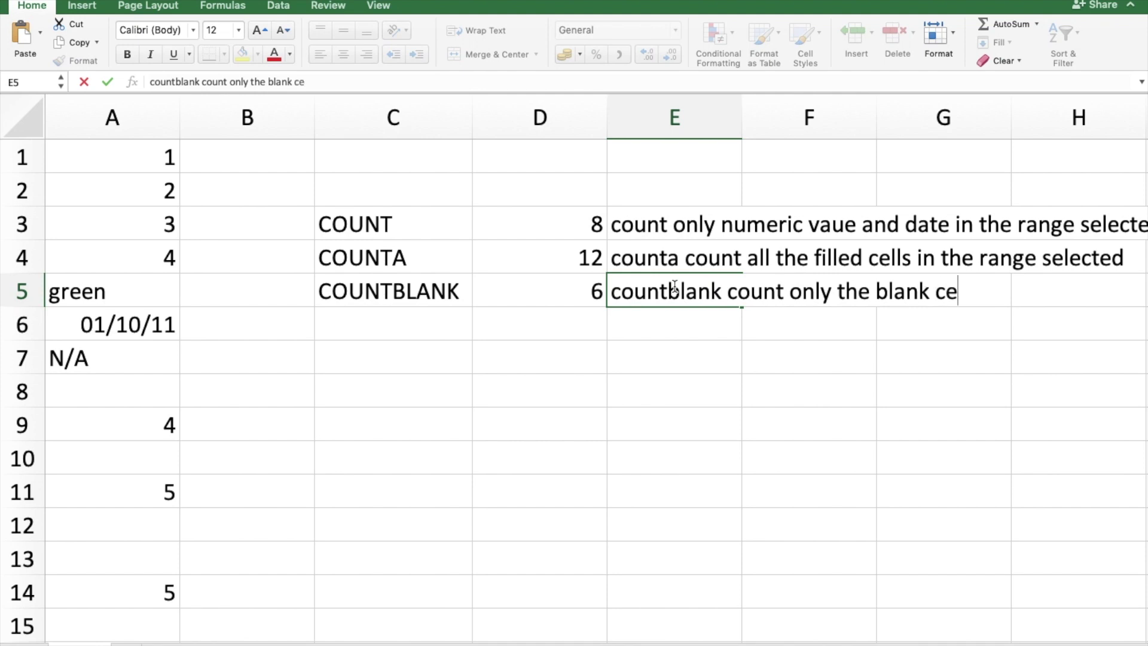
type("lls in the range")
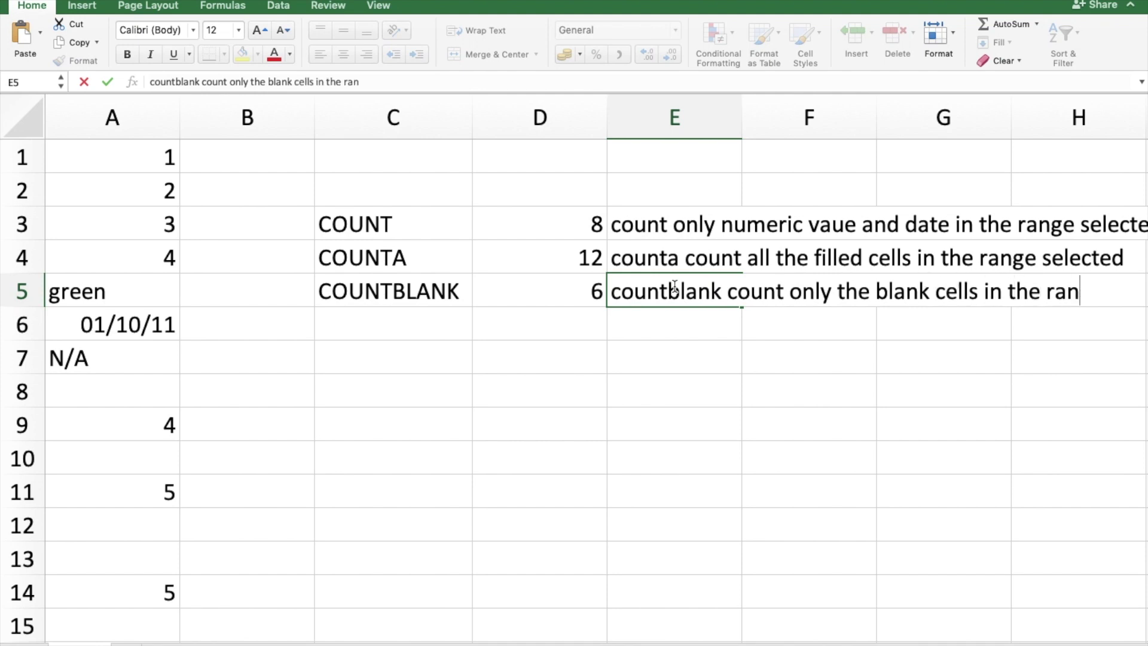
key("Return")
key("Left")
key("Left")
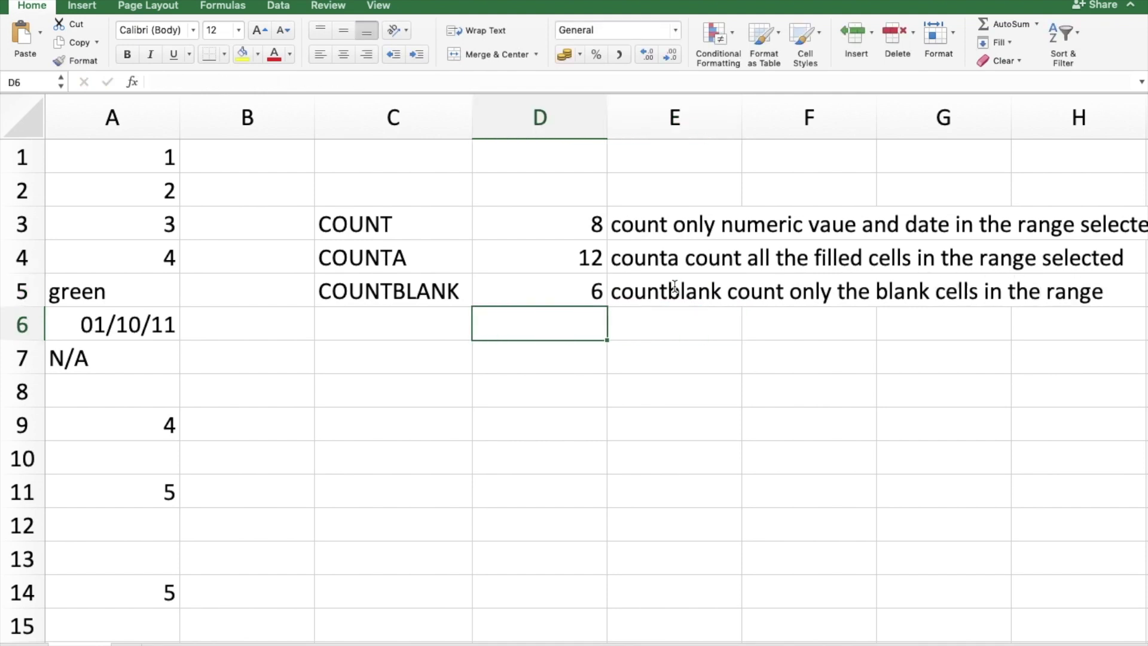
key("Up")
key("Up")
key("Up")
key("Up")
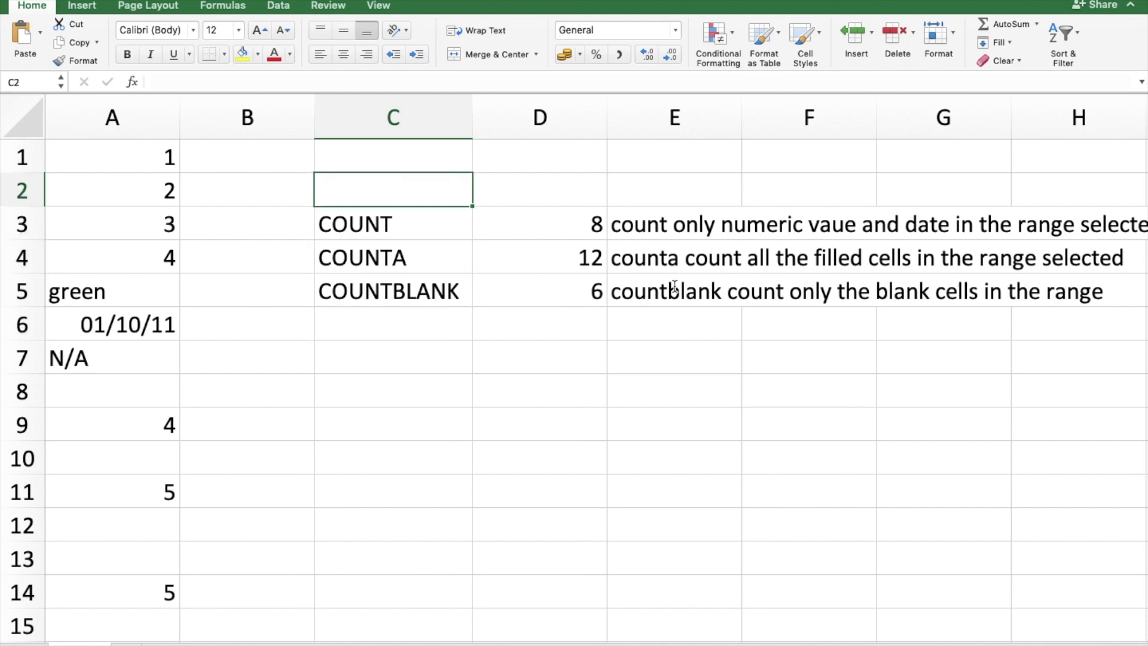
key("Down")
key("shift+Down")
key("shift+Down")
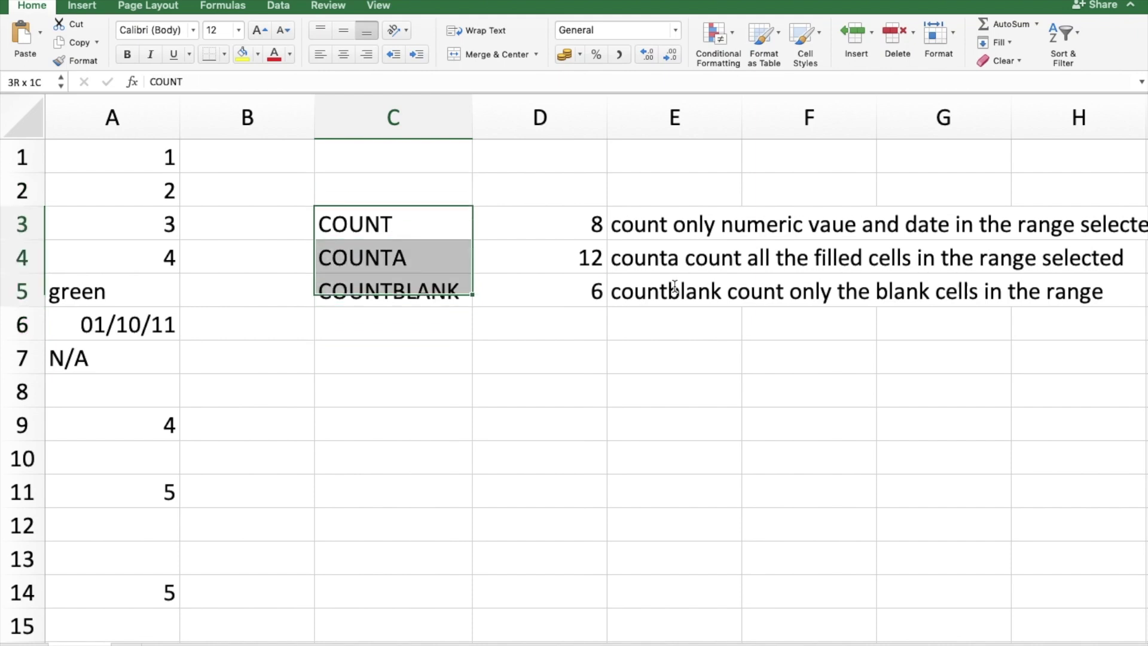
key("Up")
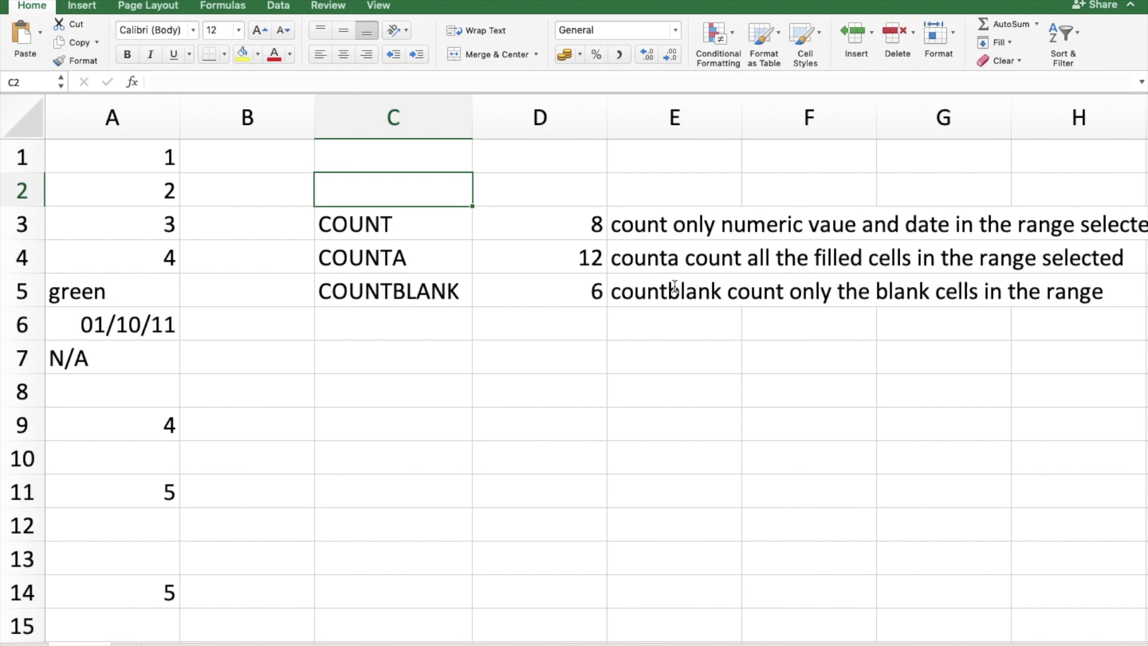